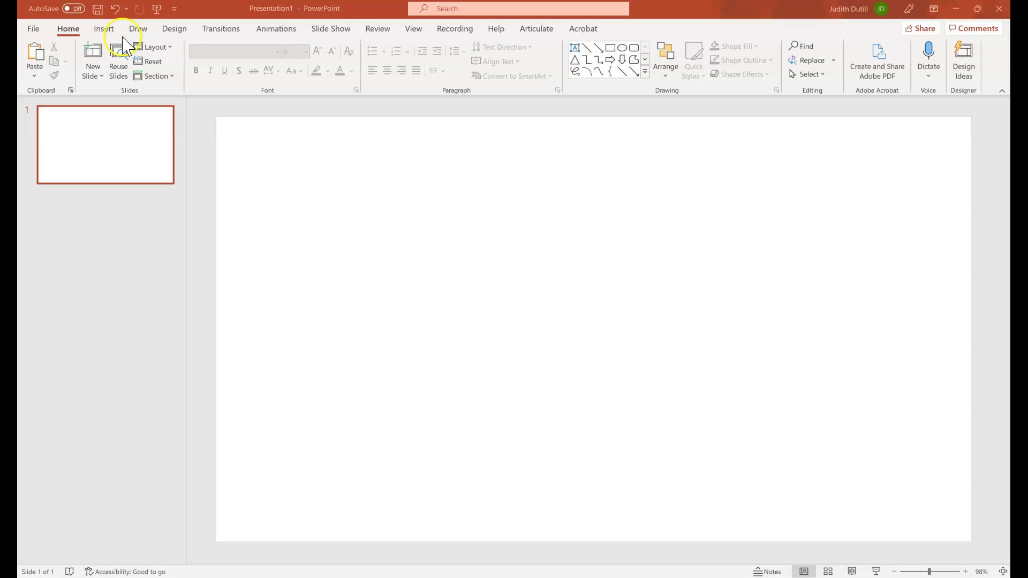
Step: On the blank slide, open the Insert ribbon's Pictures menu to show the picture sources
{"action": "left_click", "coordinate": [109, 30]}
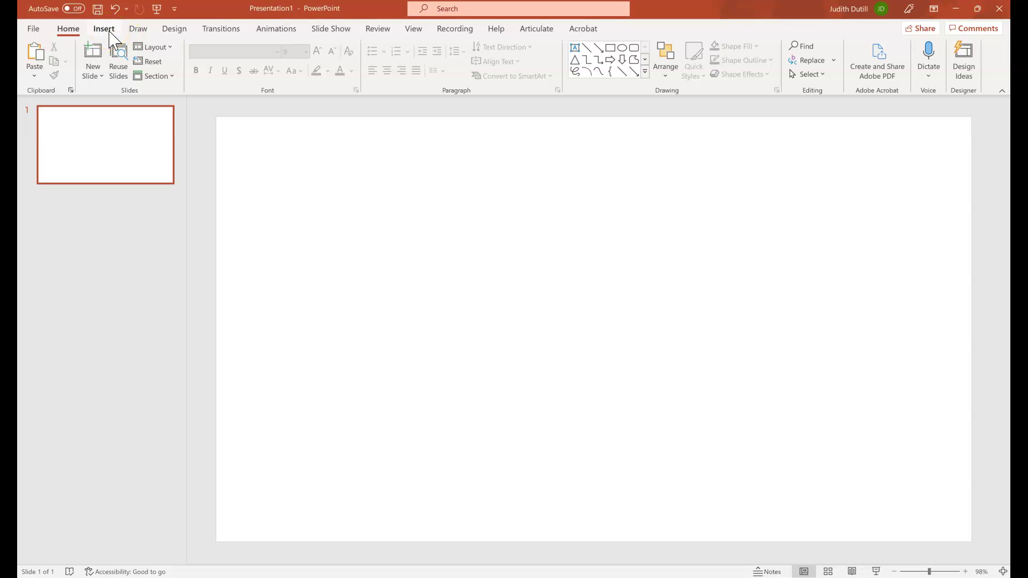
{"action": "left_click", "coordinate": [108, 31]}
{"action": "left_click", "coordinate": [136, 75]}
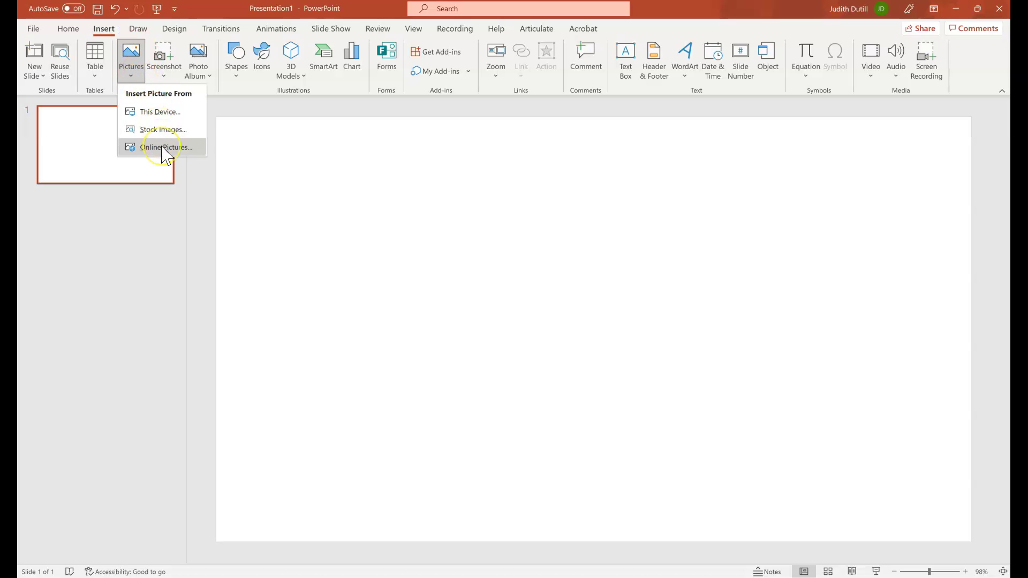
Step: Search Online Pictures for 'Apple' and check the mixed, green, and red-and-yellow apple photos
{"action": "left_click", "coordinate": [162, 147]}
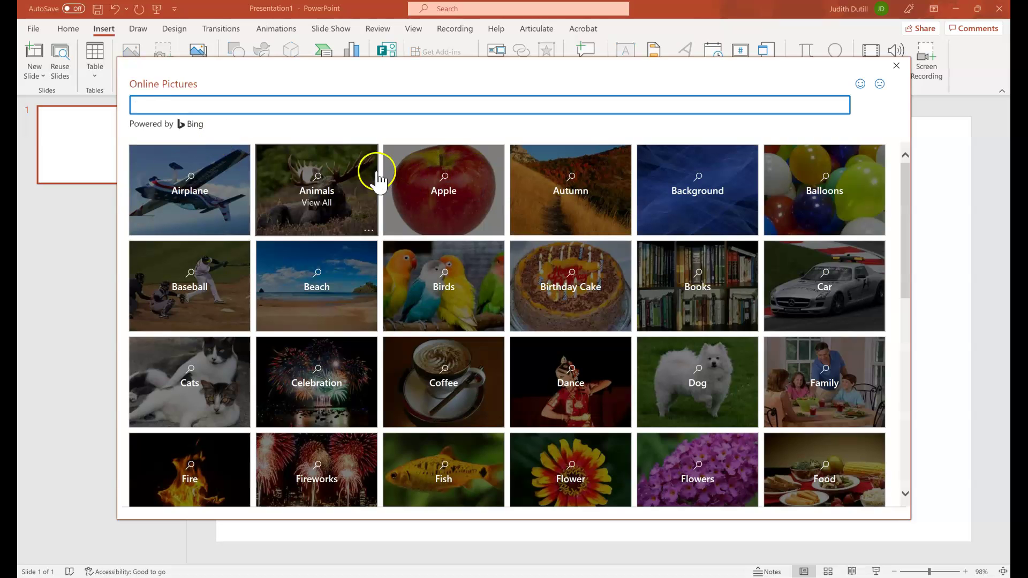
{"action": "left_click", "coordinate": [443, 185]}
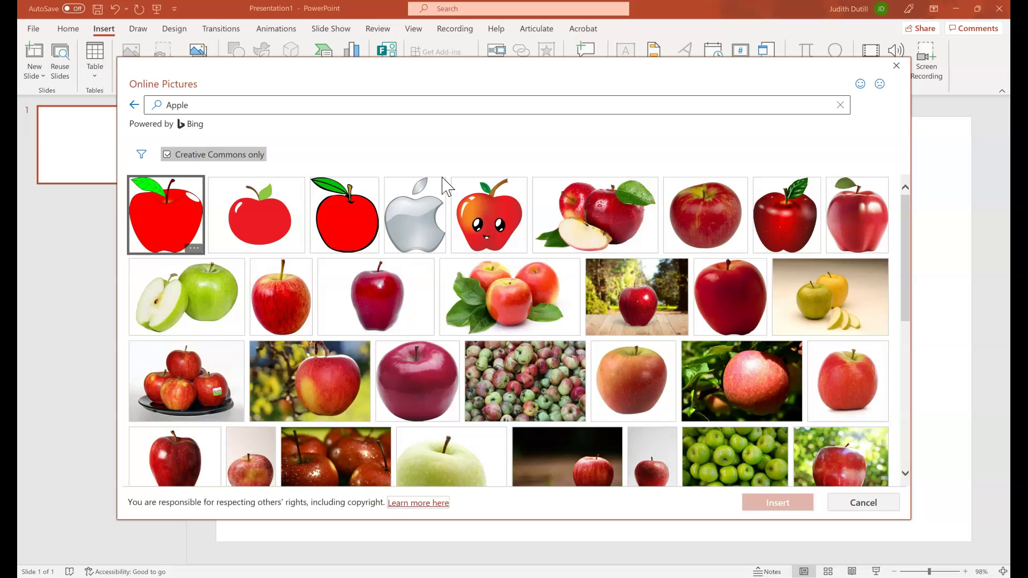
{"action": "left_click", "coordinate": [553, 370]}
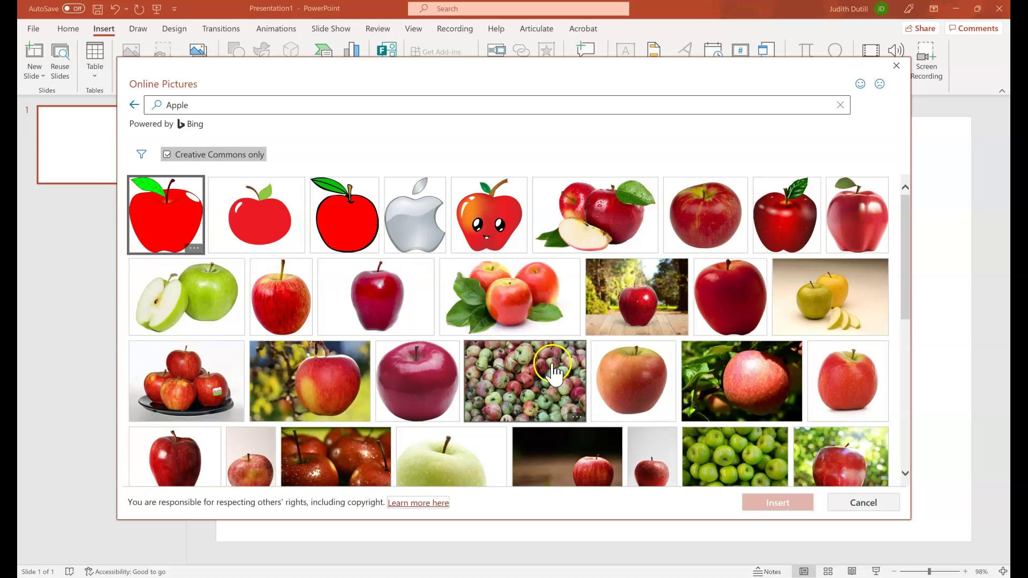
{"action": "left_click", "coordinate": [744, 452]}
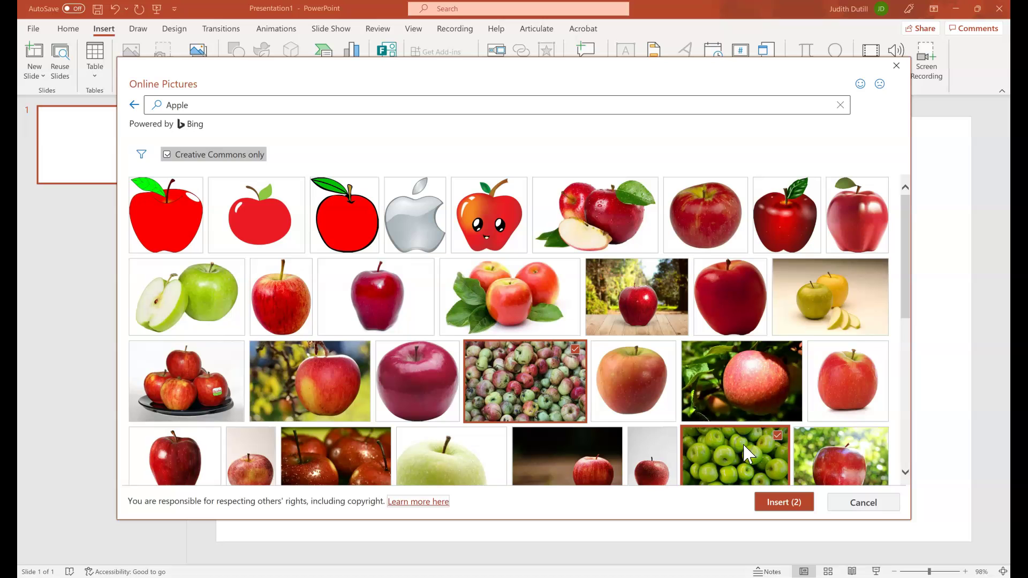
{"action": "left_click", "coordinate": [908, 309]}
{"action": "left_click_drag", "start_coordinate": [908, 310], "coordinate": [913, 514]}
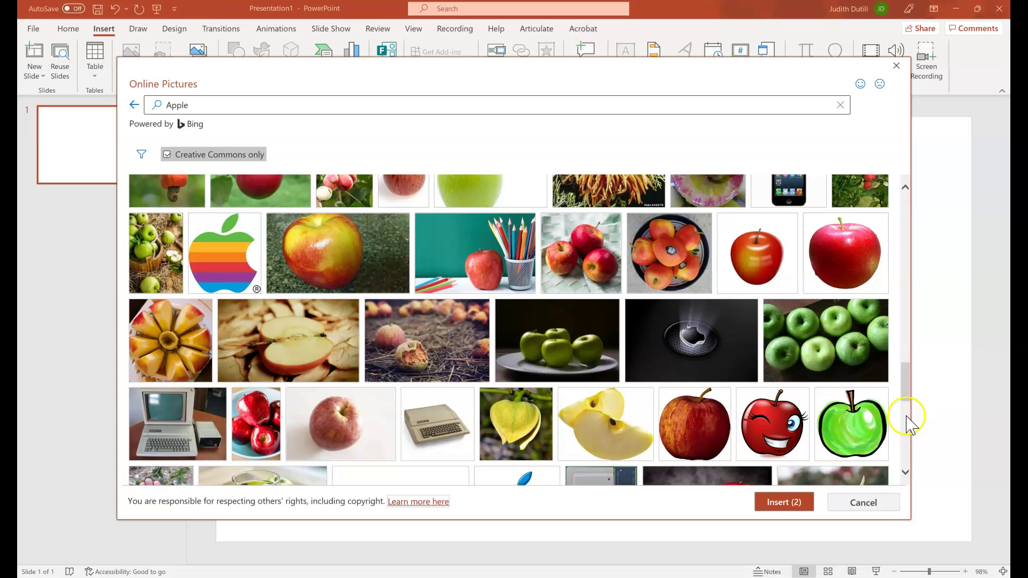
{"action": "left_click", "coordinate": [906, 397]}
{"action": "left_click_drag", "start_coordinate": [906, 398], "coordinate": [886, 358]}
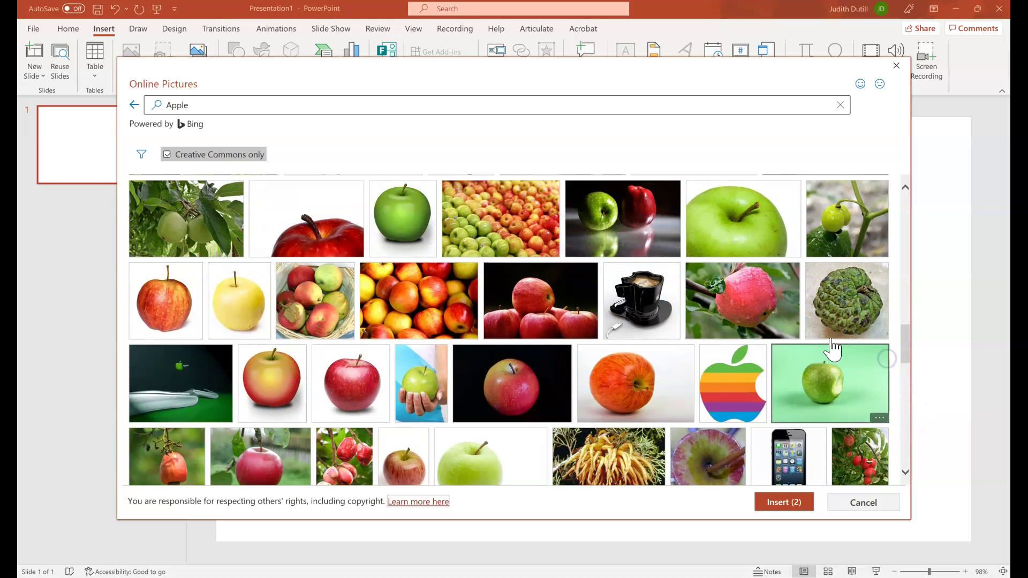
{"action": "left_click", "coordinate": [395, 296]}
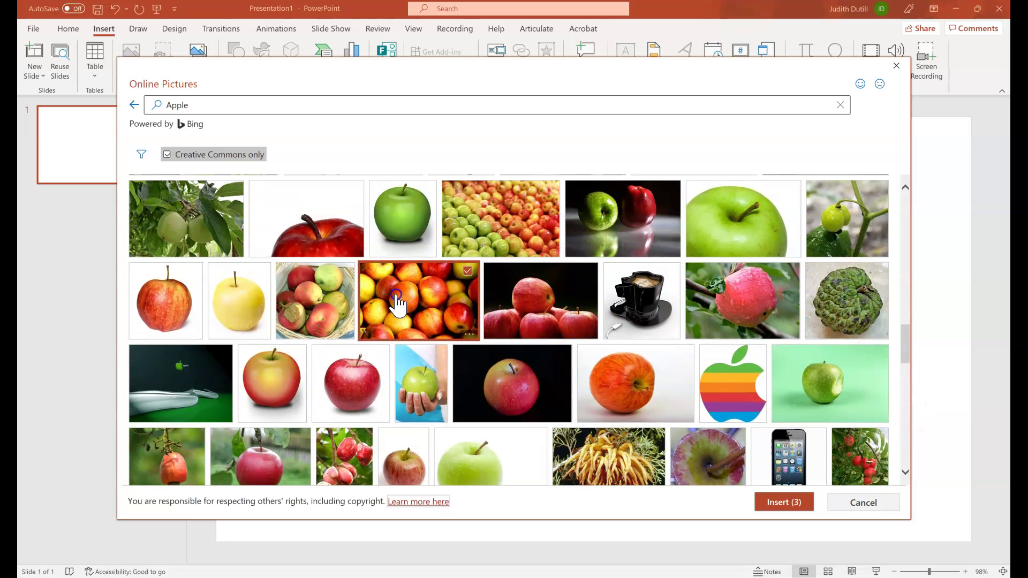
Step: Insert the three checked apple photos onto the slide with Insert (3)
{"action": "left_click", "coordinate": [799, 503]}
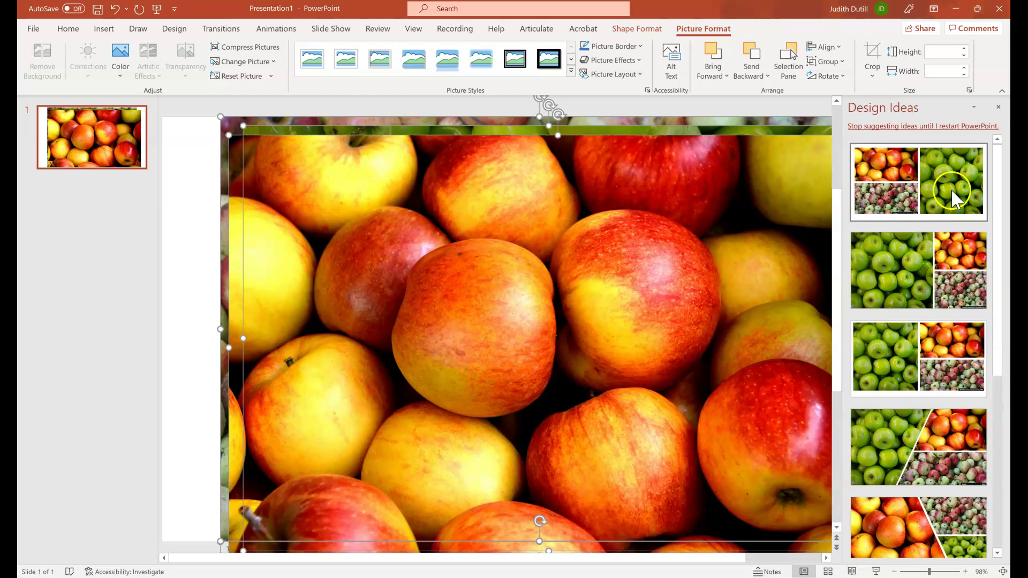
Step: Close Design Ideas, reset the red-apples photo to its original size, and shift it left
{"action": "left_click", "coordinate": [998, 107]}
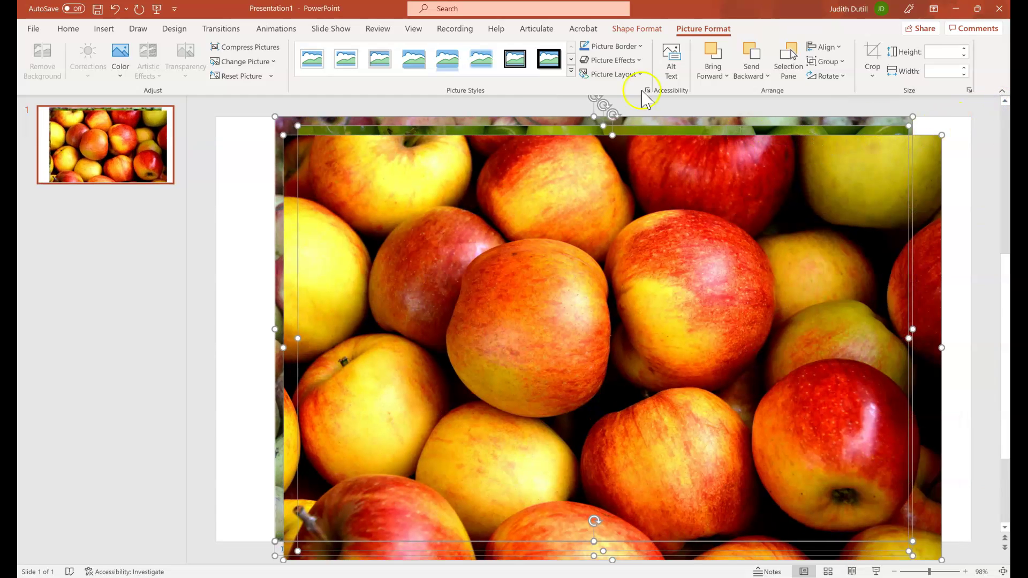
{"action": "left_click", "coordinate": [272, 76]}
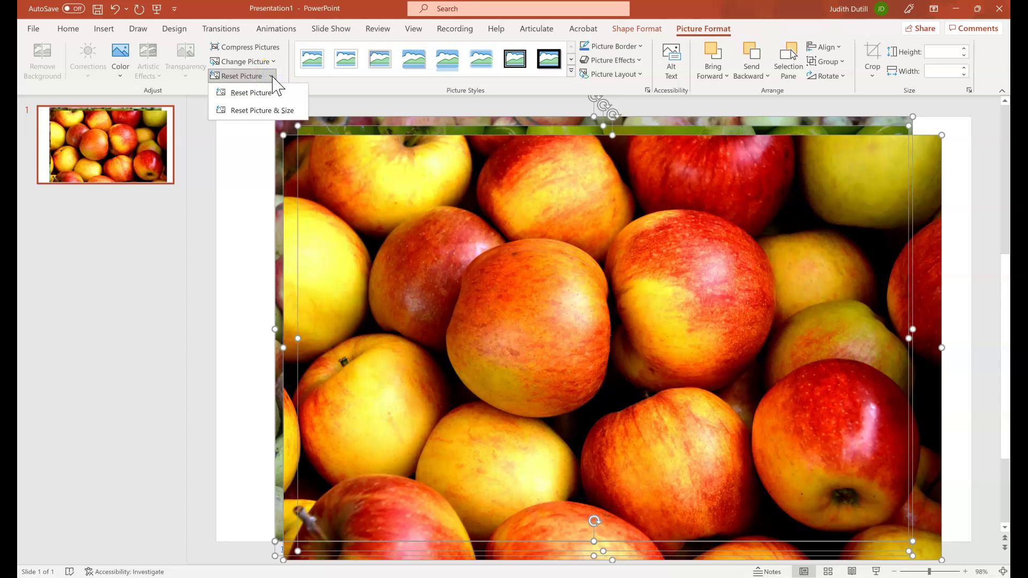
{"action": "left_click", "coordinate": [271, 114]}
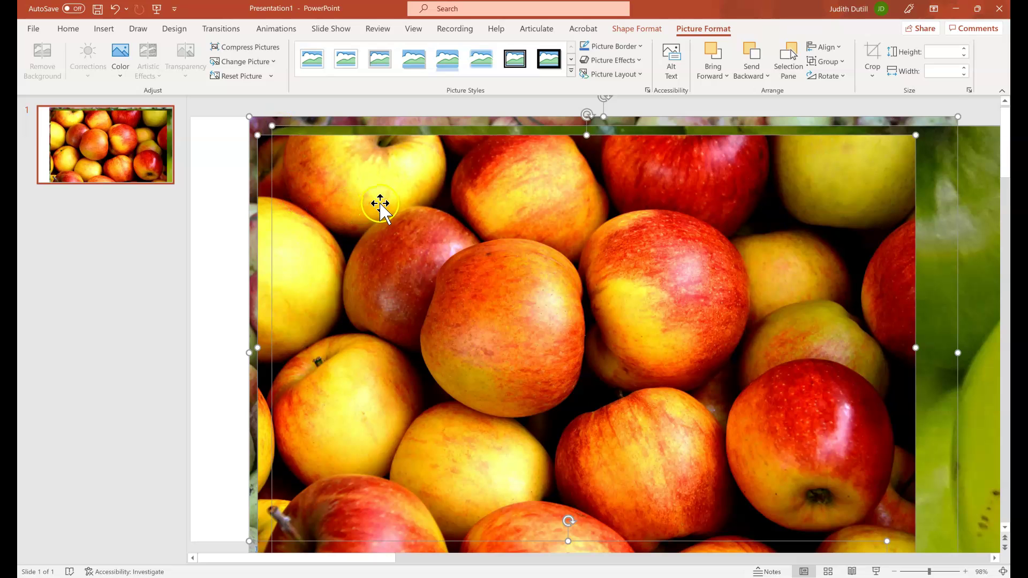
{"action": "scroll", "coordinate": [381, 207], "scroll_direction": "down", "scroll_amount": 1}
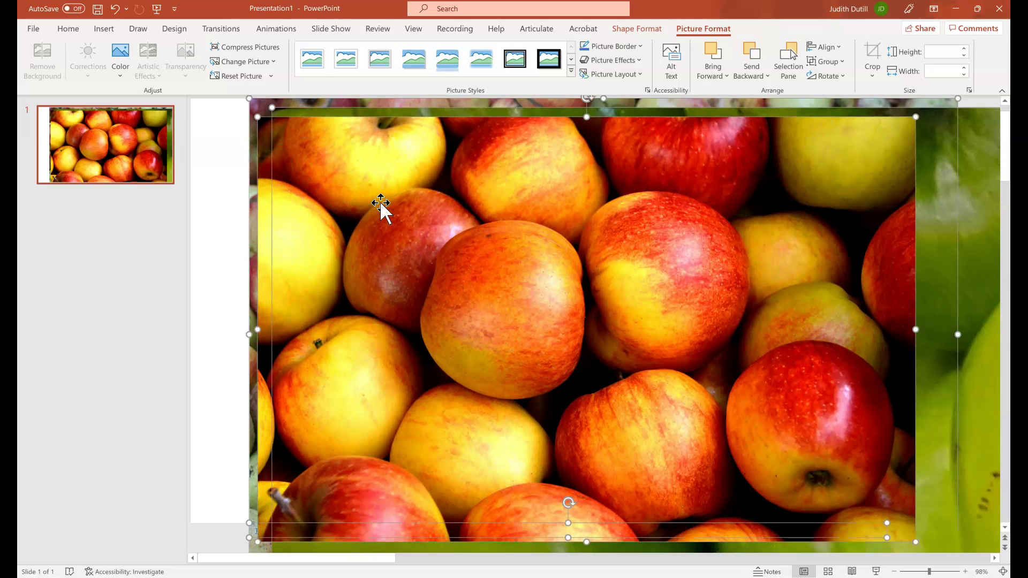
{"action": "left_click_drag", "start_coordinate": [381, 203], "coordinate": [340, 213]}
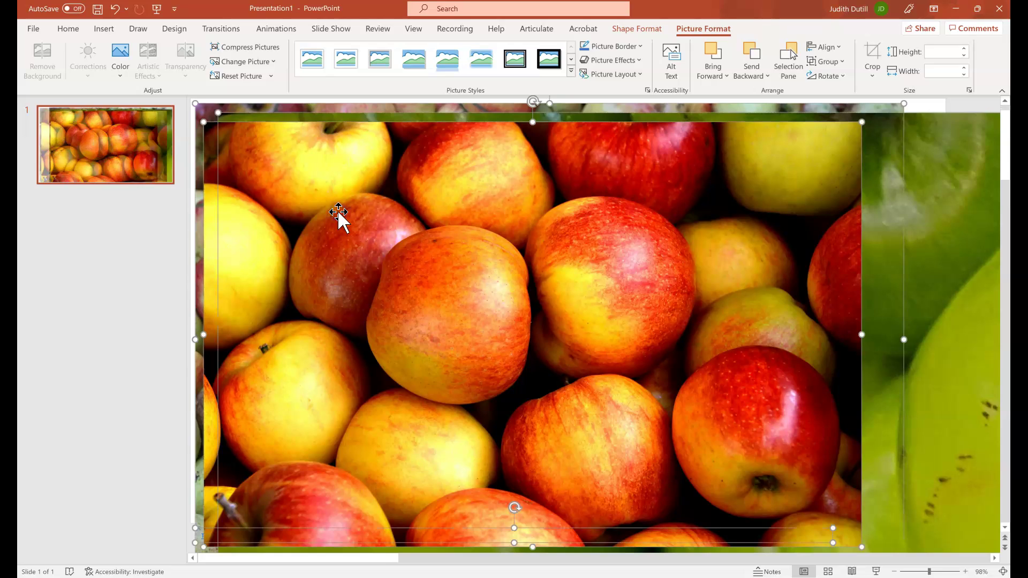
Step: Bring the red-apples photo, then the green-apples photo, to the front and deselect
{"action": "right_click", "coordinate": [951, 260]}
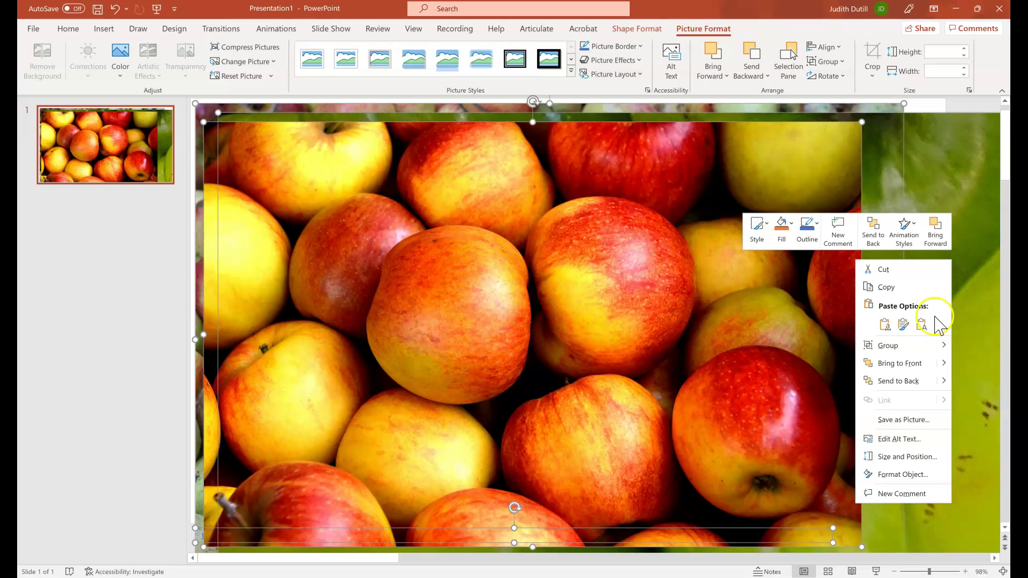
{"action": "left_click", "coordinate": [918, 362]}
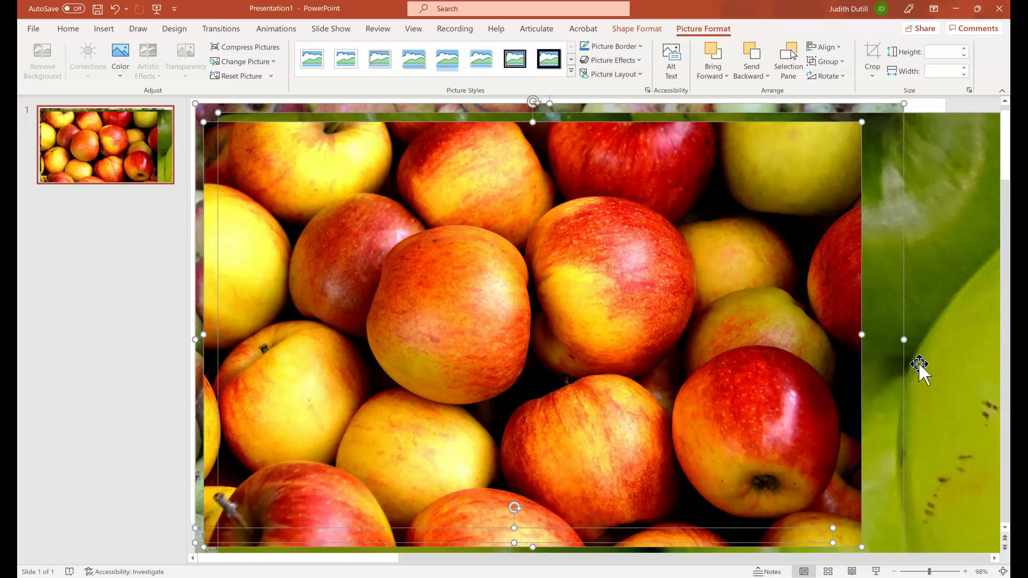
{"action": "left_click", "coordinate": [973, 108]}
{"action": "left_click", "coordinate": [964, 155]}
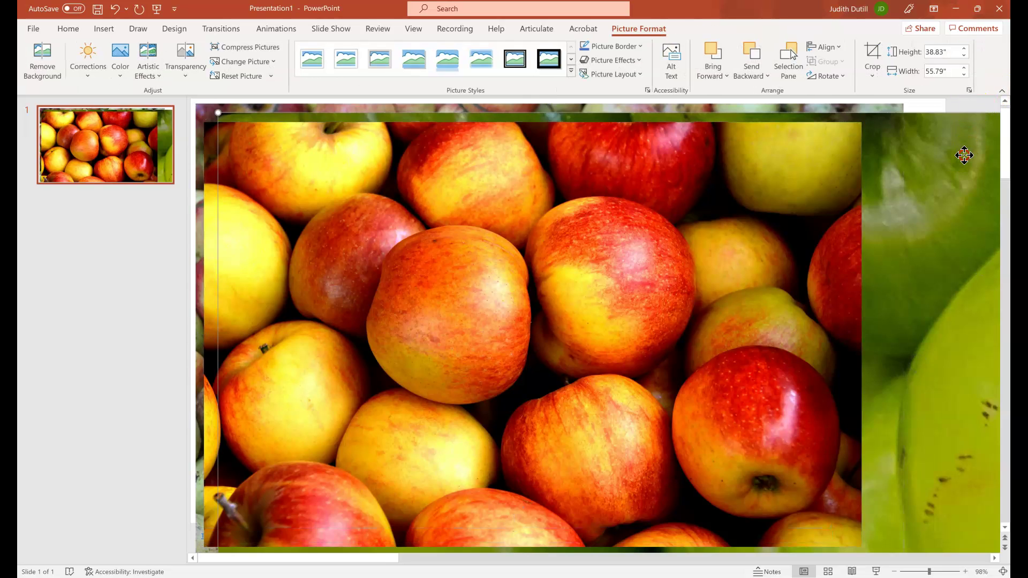
{"action": "right_click", "coordinate": [964, 155]}
{"action": "left_click", "coordinate": [917, 278]}
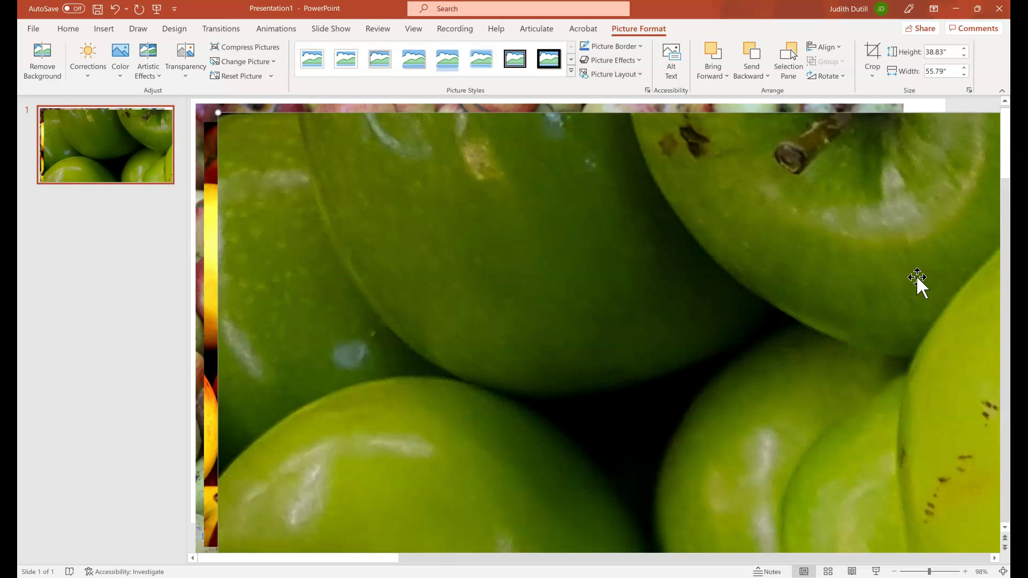
{"action": "left_click", "coordinate": [915, 274]}
{"action": "left_click", "coordinate": [867, 122]}
{"action": "left_click", "coordinate": [926, 106]}
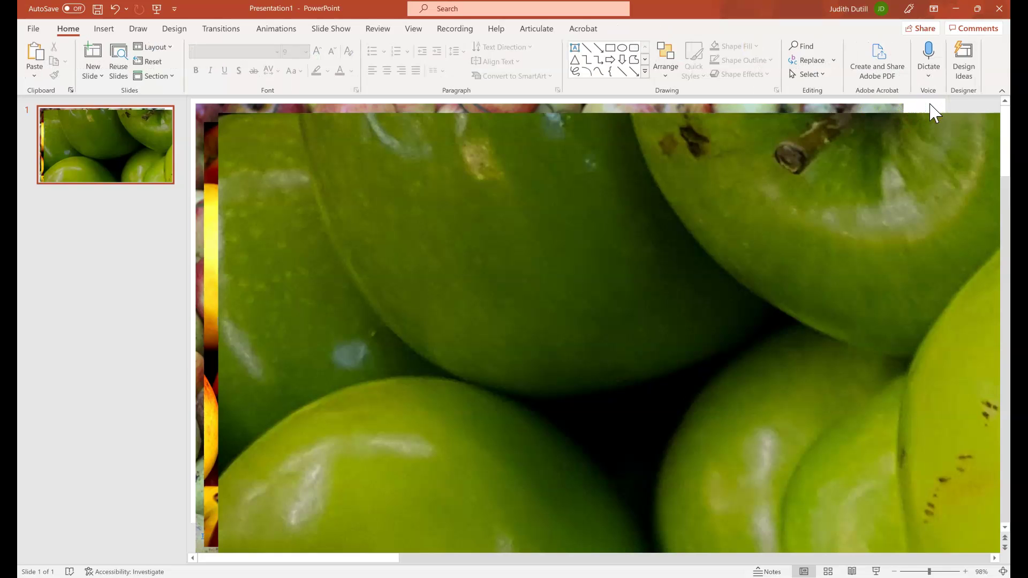
Step: Select all the apple photos and apply Crop to Shape with a plain Rectangle
{"action": "key", "text": "ctrl+a"}
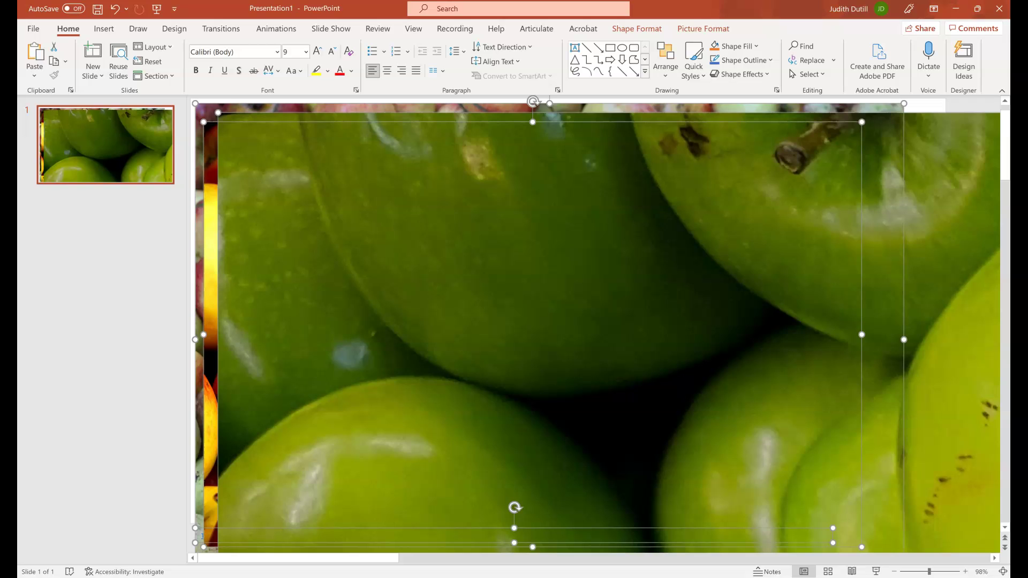
{"action": "left_click", "coordinate": [701, 28]}
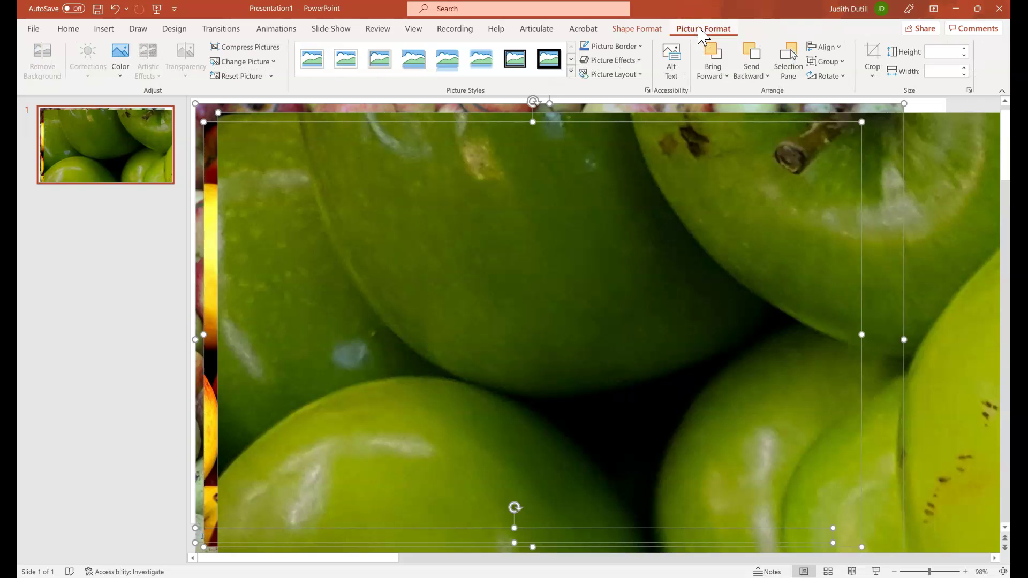
{"action": "left_click", "coordinate": [868, 73]}
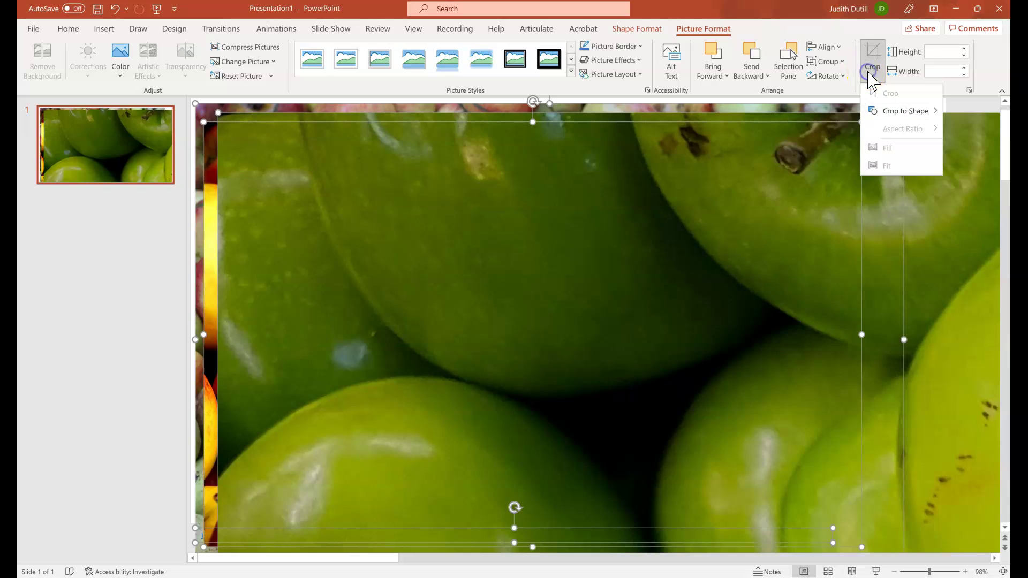
{"action": "left_click", "coordinate": [916, 110]}
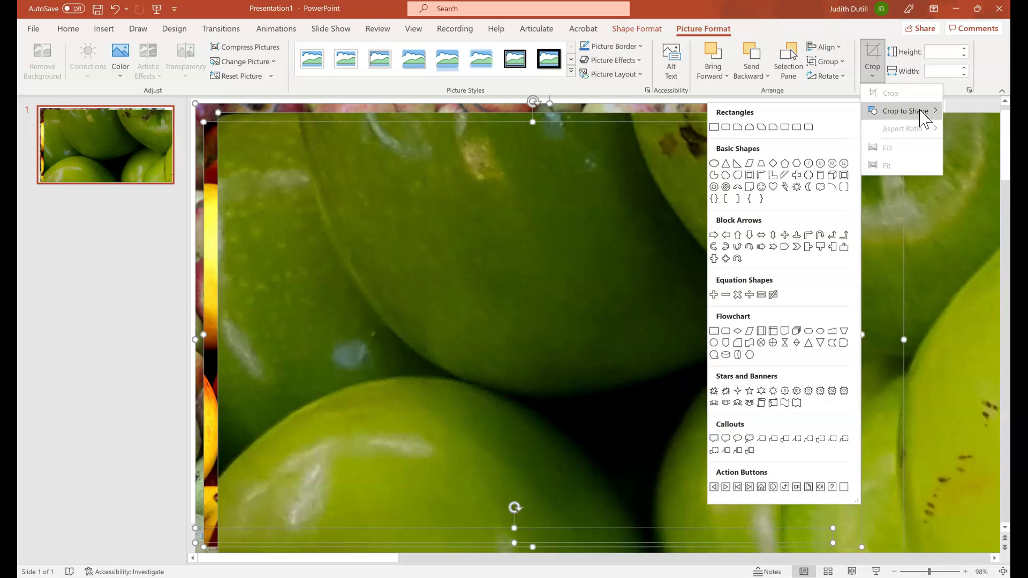
{"action": "left_click", "coordinate": [714, 127]}
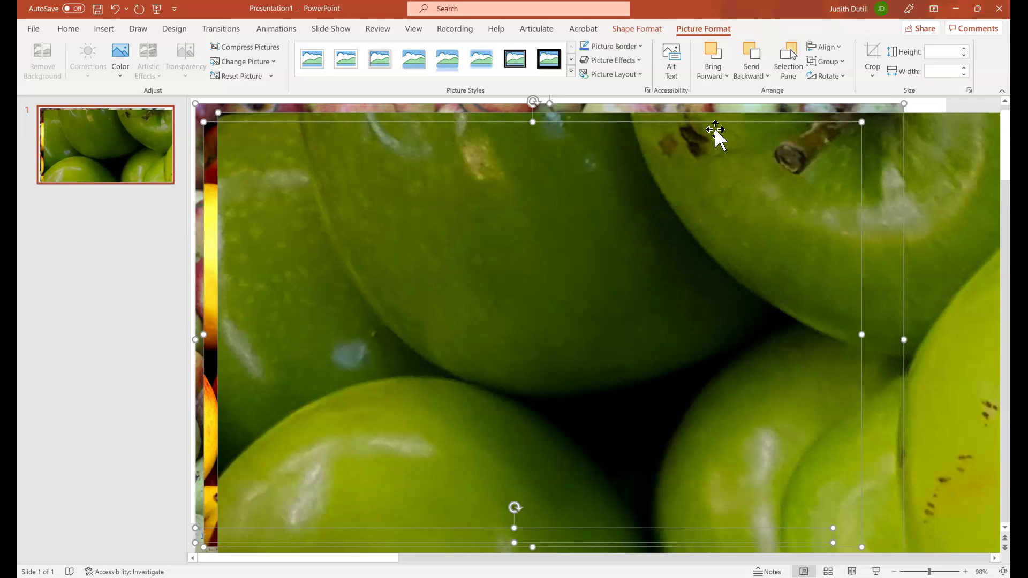
{"action": "left_click", "coordinate": [969, 91]}
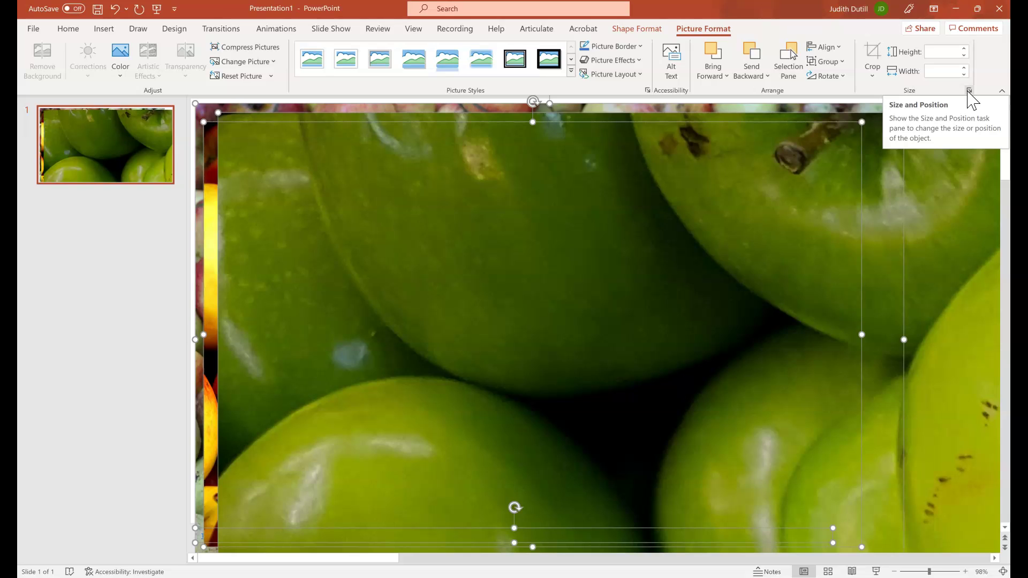
Step: Unlock the aspect ratio and size the pictures to 2" high by 2" wide
{"action": "left_click", "coordinate": [968, 91]}
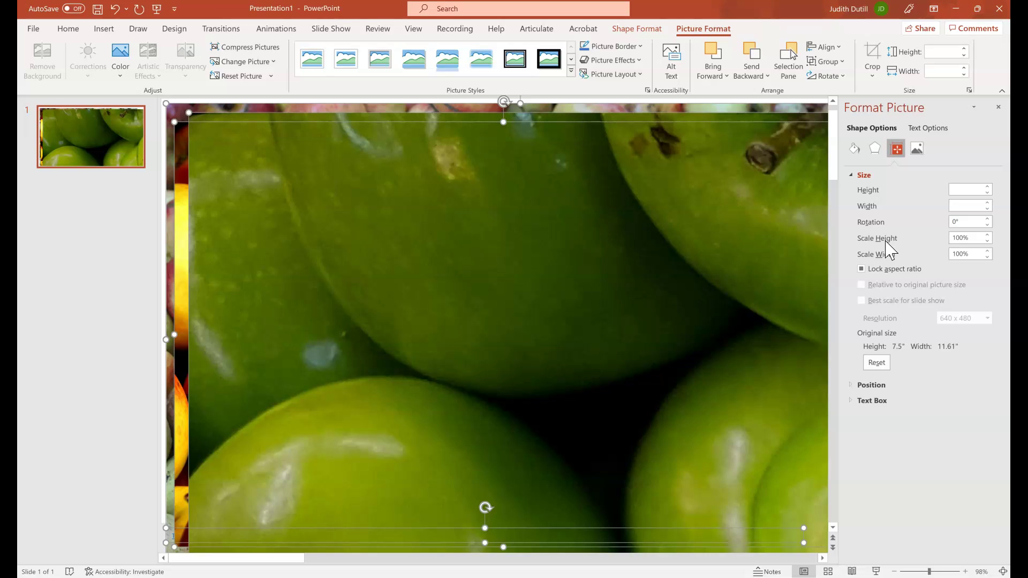
{"action": "left_click", "coordinate": [966, 190]}
{"action": "type", "text": "2"}
{"action": "left_click", "coordinate": [962, 206]}
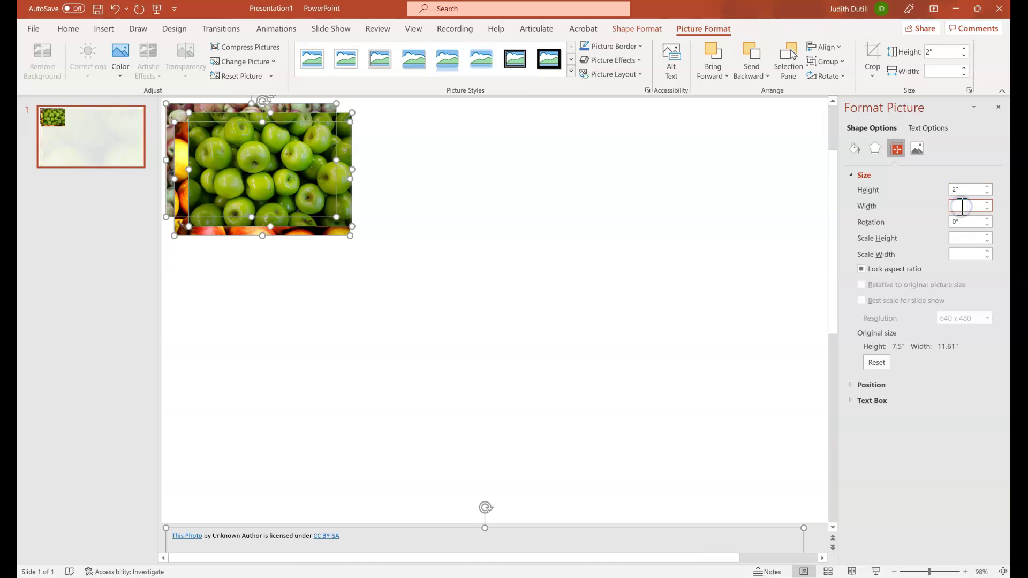
{"action": "type", "text": "2"}
{"action": "left_click", "coordinate": [986, 276]}
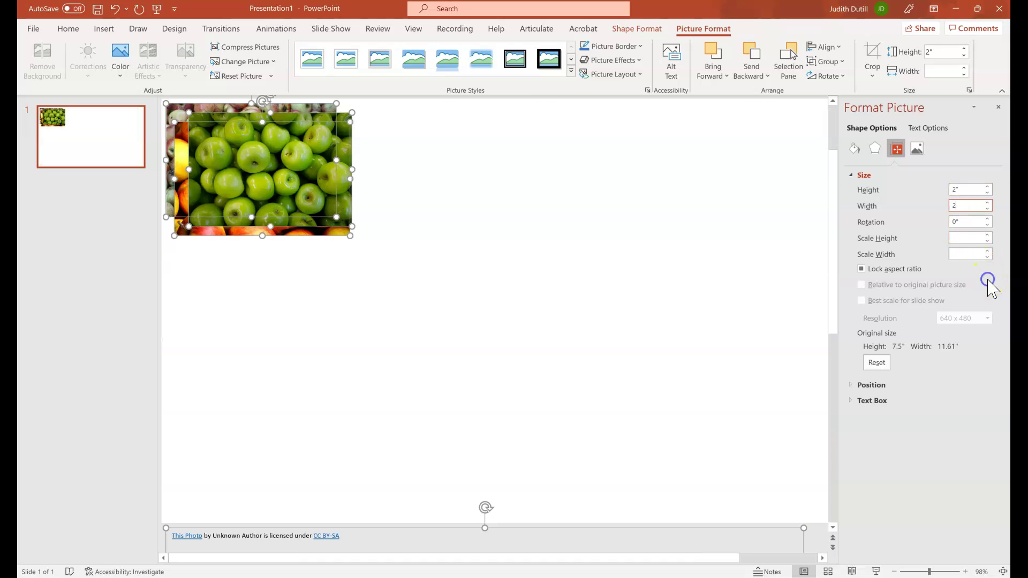
{"action": "left_click", "coordinate": [987, 280]}
{"action": "key", "text": "Return"}
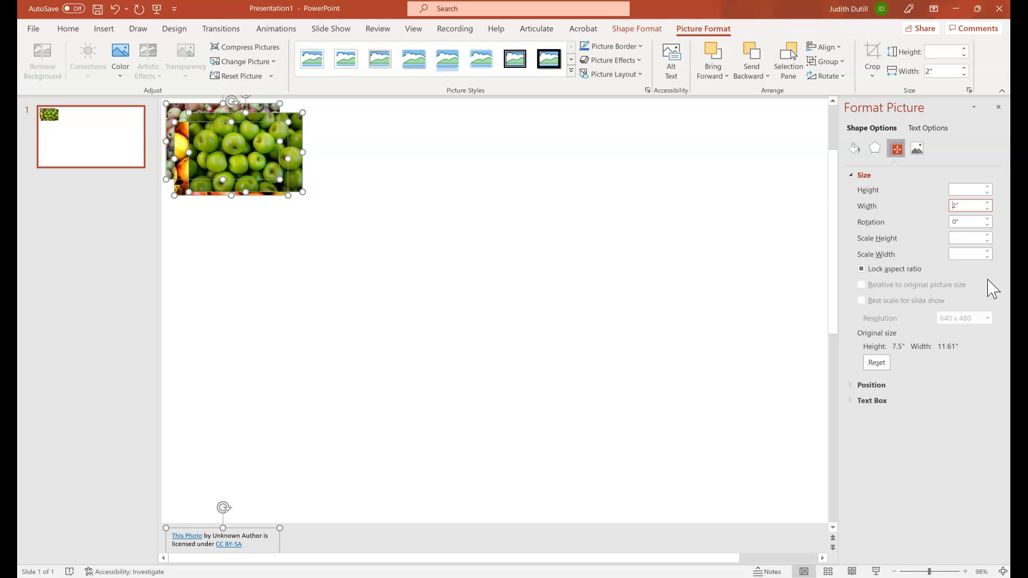
{"action": "left_click", "coordinate": [875, 271]}
{"action": "left_click", "coordinate": [861, 268]}
{"action": "left_click", "coordinate": [862, 270]}
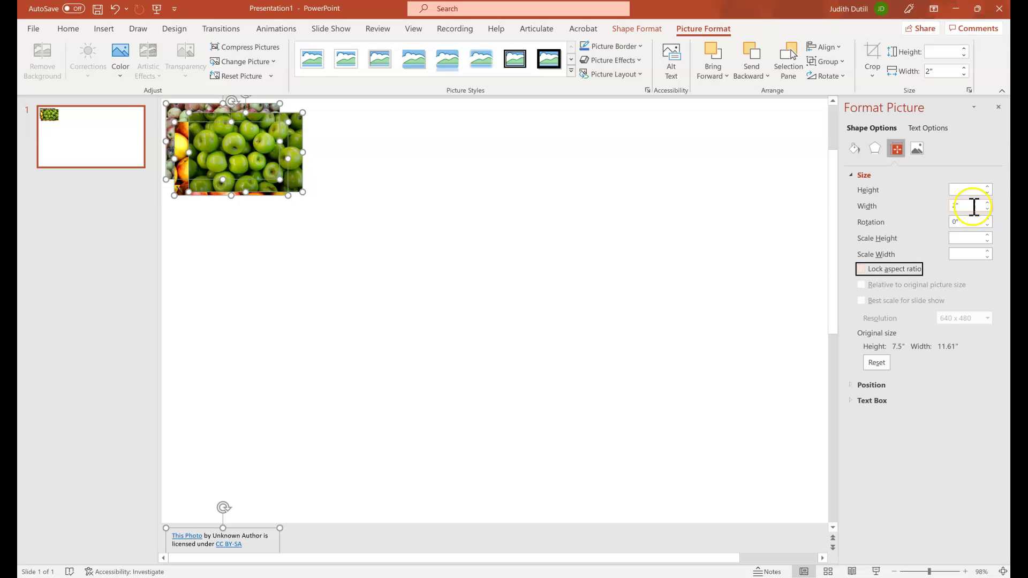
{"action": "left_click", "coordinate": [964, 191]}
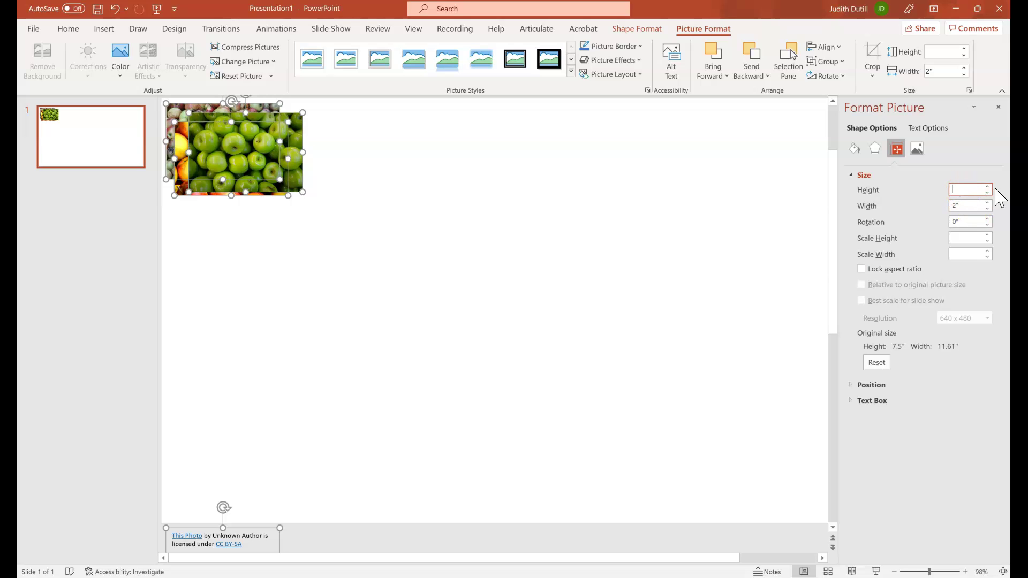
{"action": "left_click", "coordinate": [986, 187]}
{"action": "left_click_drag", "start_coordinate": [987, 187], "coordinate": [987, 187]}
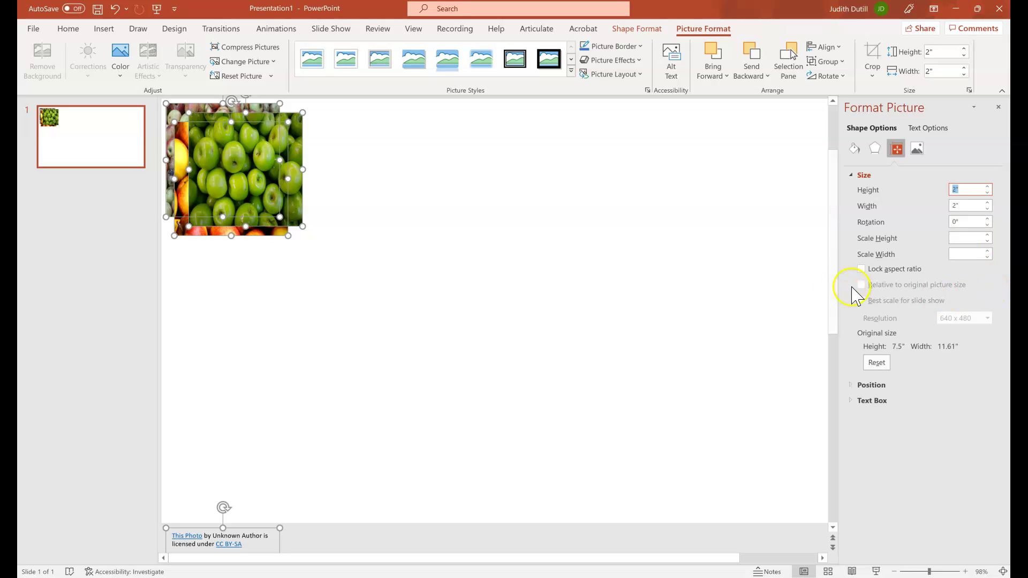
Step: Drag the green-apple picture to the middle and the red-apple picture right, side by side
{"action": "left_click", "coordinate": [641, 268]}
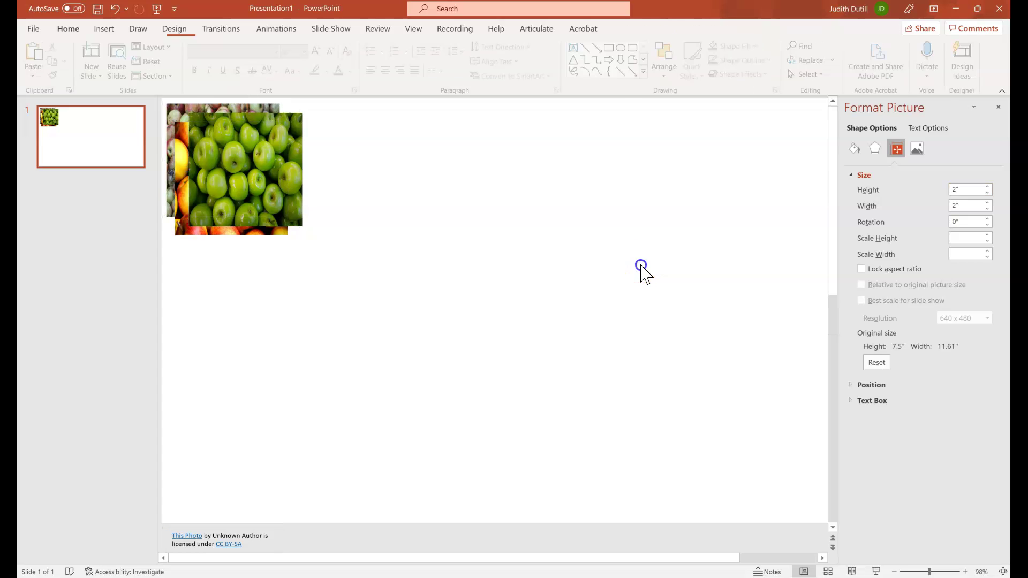
{"action": "left_click_drag", "start_coordinate": [246, 170], "coordinate": [543, 177]}
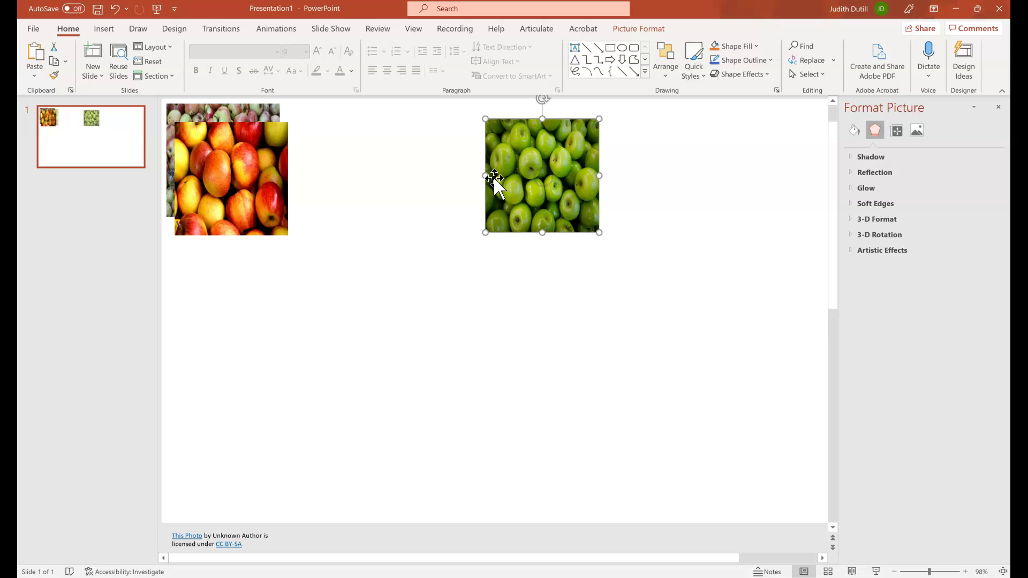
{"action": "left_click_drag", "start_coordinate": [223, 206], "coordinate": [376, 189]}
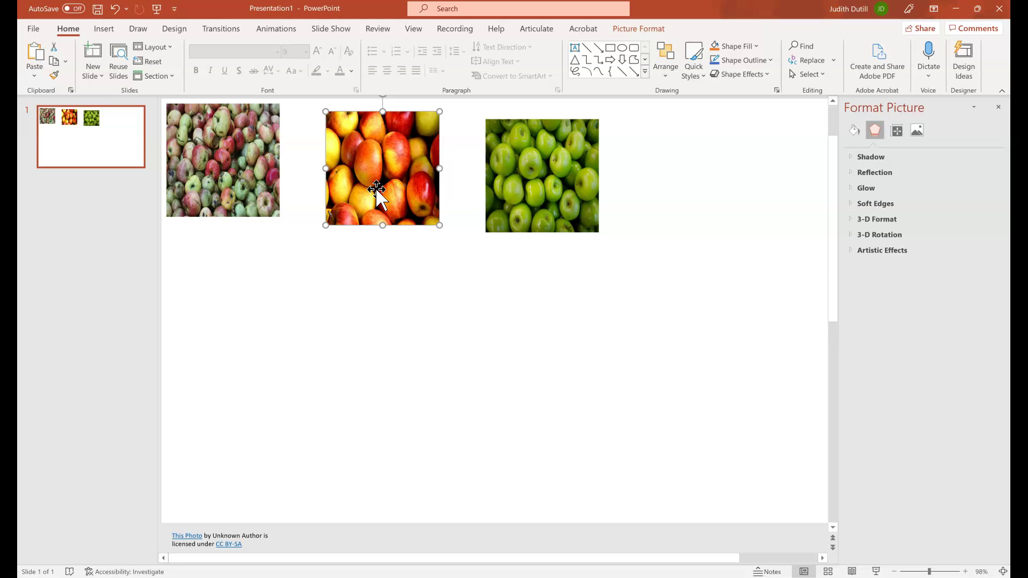
Step: Fill-crop the green-apple picture to its 2-inch square
{"action": "left_click", "coordinate": [522, 198]}
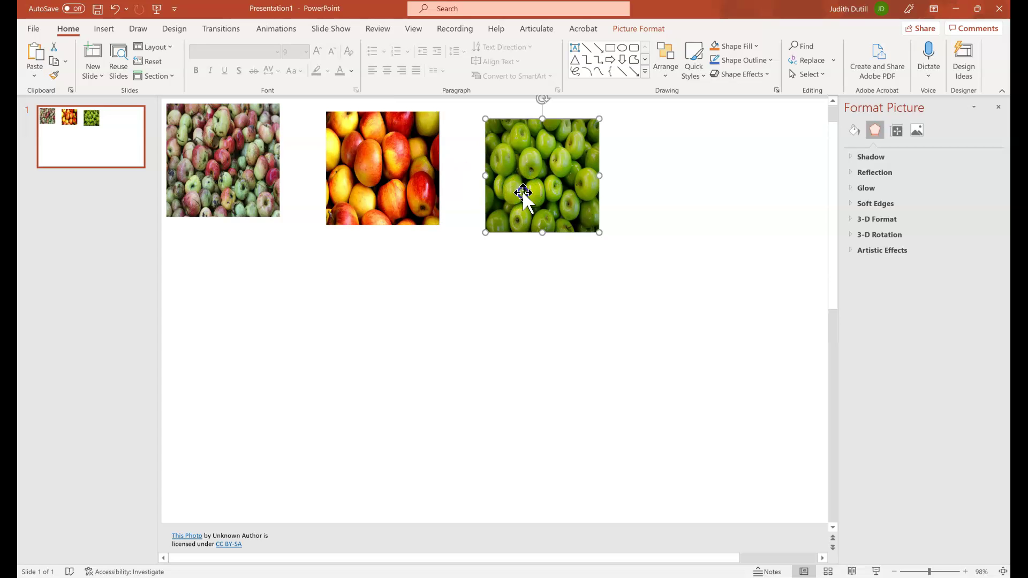
{"action": "left_click", "coordinate": [640, 29]}
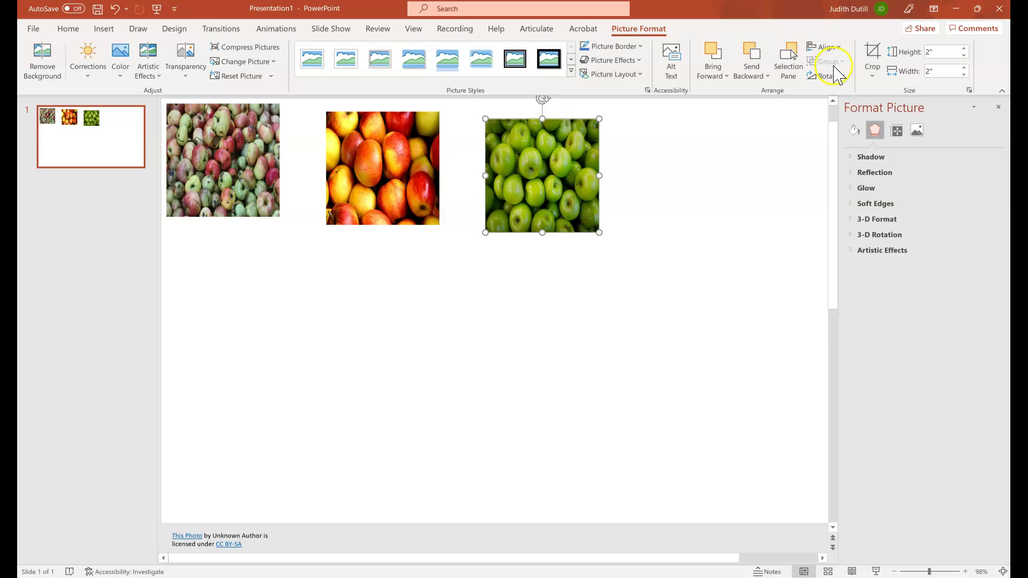
{"action": "left_click", "coordinate": [871, 74]}
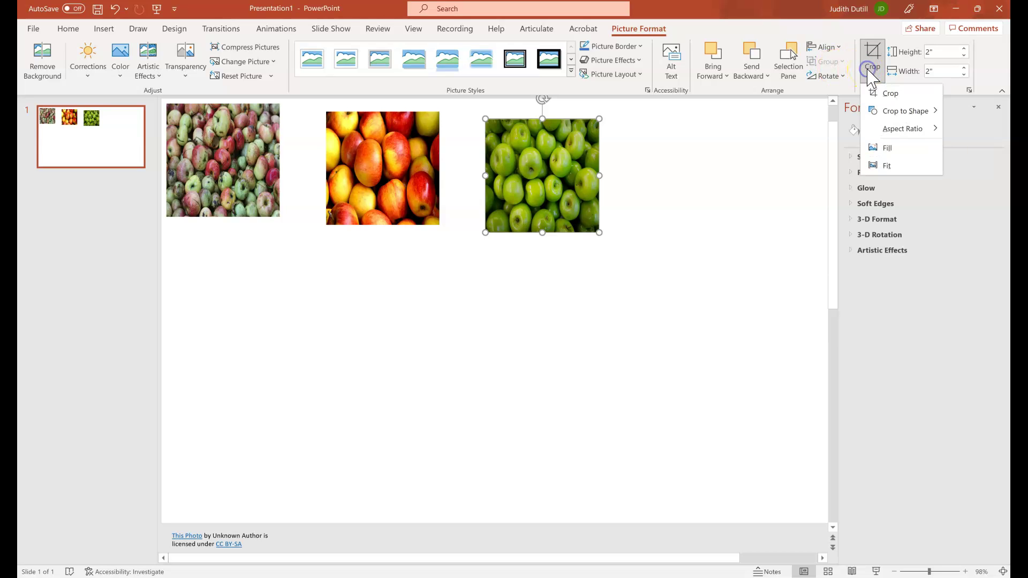
{"action": "left_click", "coordinate": [888, 149]}
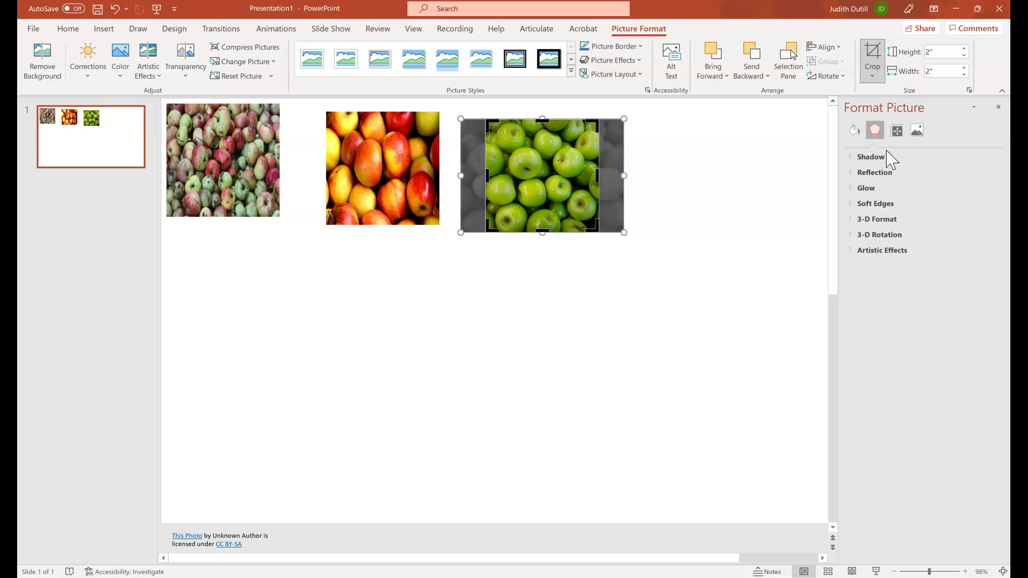
{"action": "left_click", "coordinate": [775, 179]}
Step: Fill-crop the red-apple and mixed-apple pictures to their 2-inch squares
{"action": "left_click", "coordinate": [398, 163]}
{"action": "left_click", "coordinate": [872, 73]}
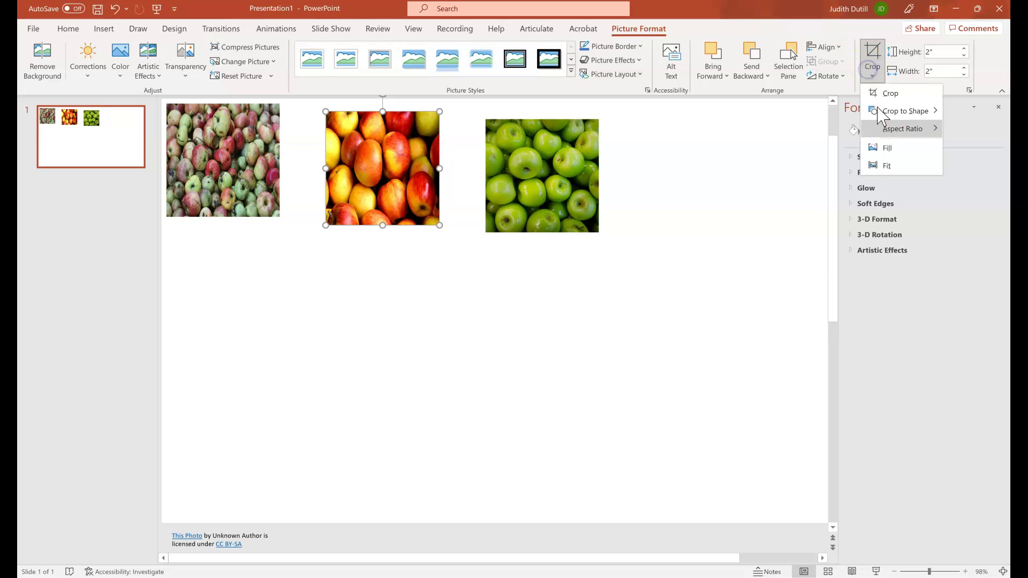
{"action": "left_click", "coordinate": [887, 147]}
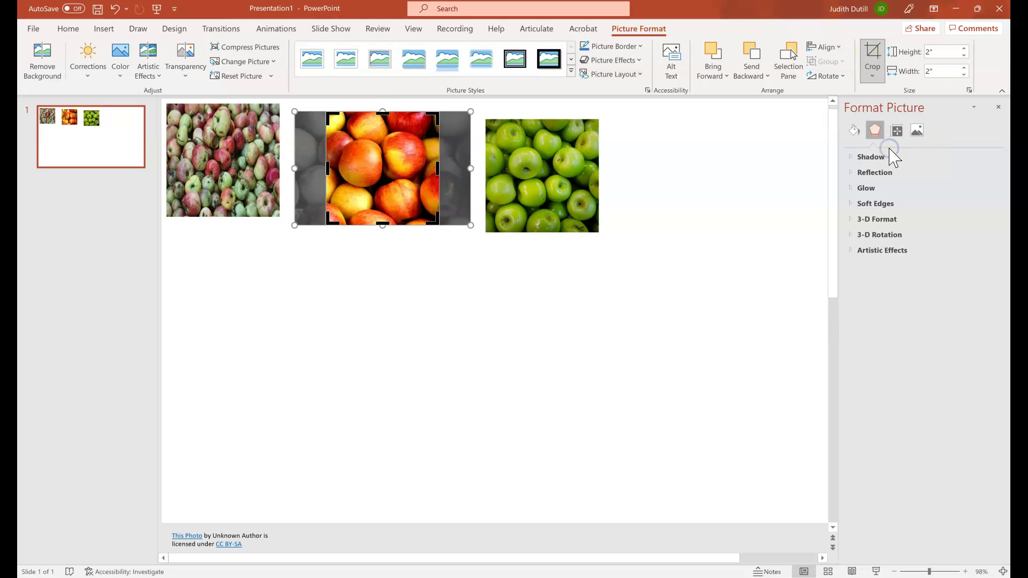
{"action": "left_click", "coordinate": [266, 156]}
{"action": "left_click", "coordinate": [872, 74]}
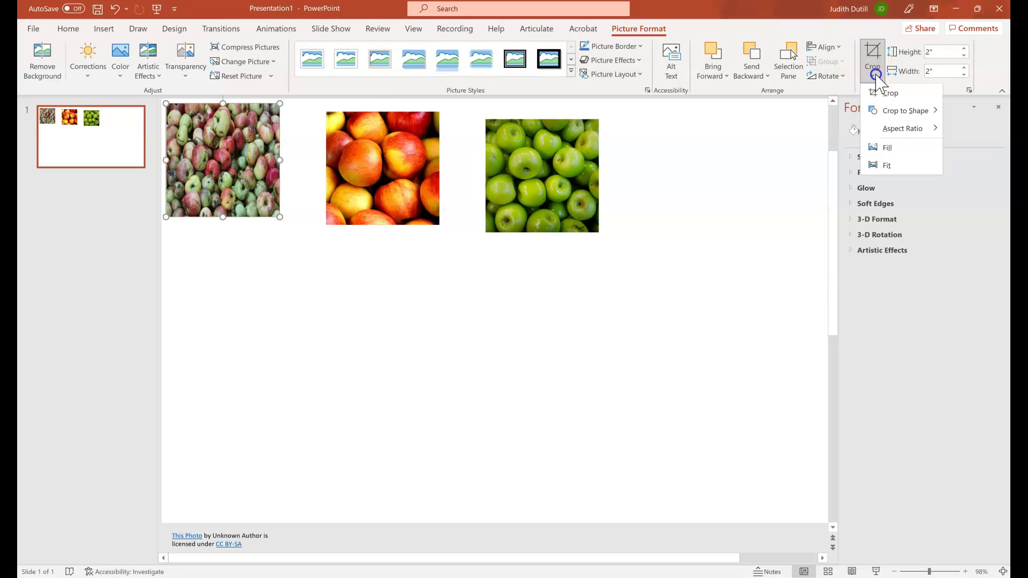
{"action": "left_click", "coordinate": [918, 152]}
{"action": "left_click", "coordinate": [654, 260]}
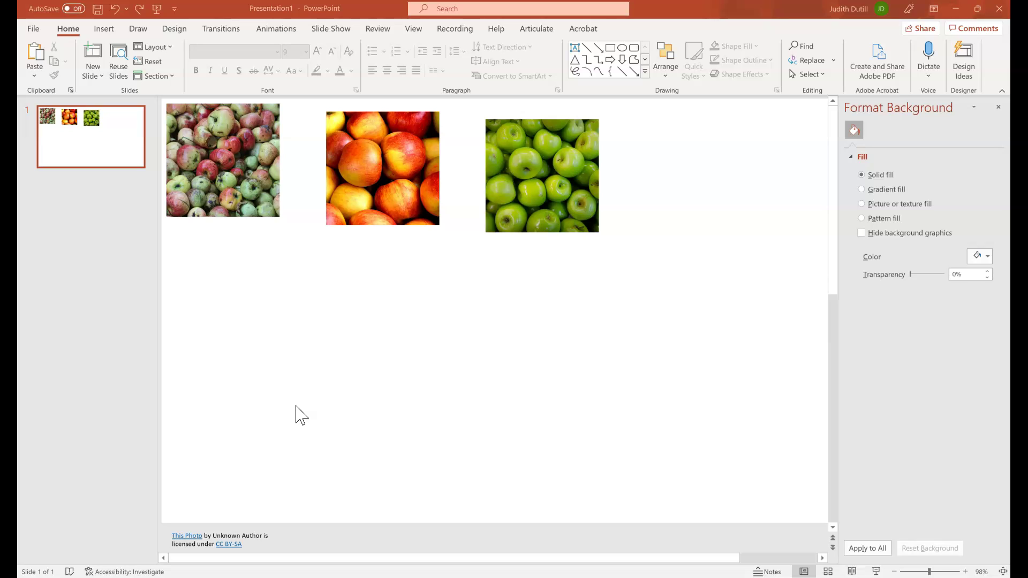
Step: Select the photo-credit text box below the slide, drag it up, and delete it
{"action": "left_click", "coordinate": [221, 537]}
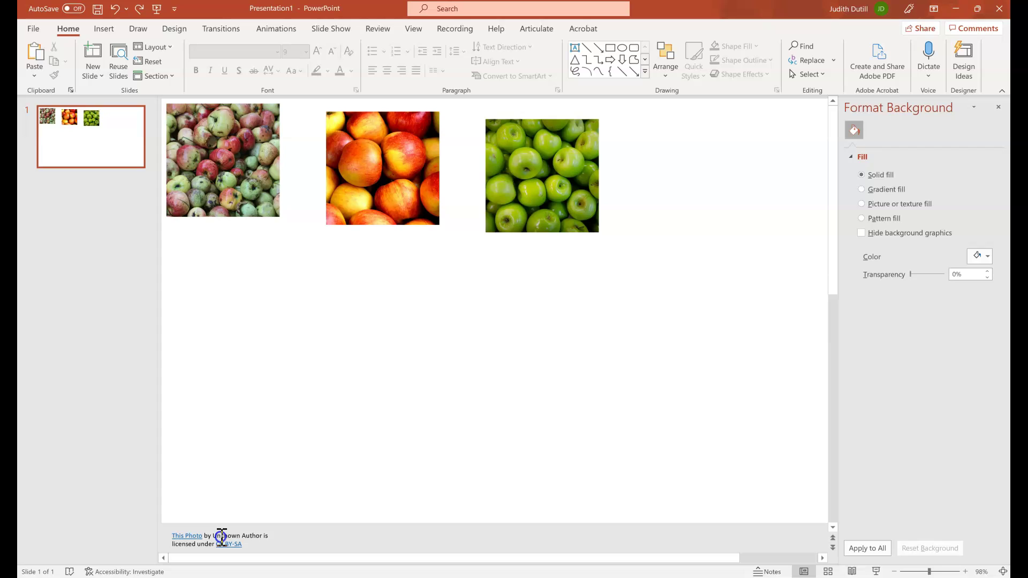
{"action": "left_click", "coordinate": [102, 533]}
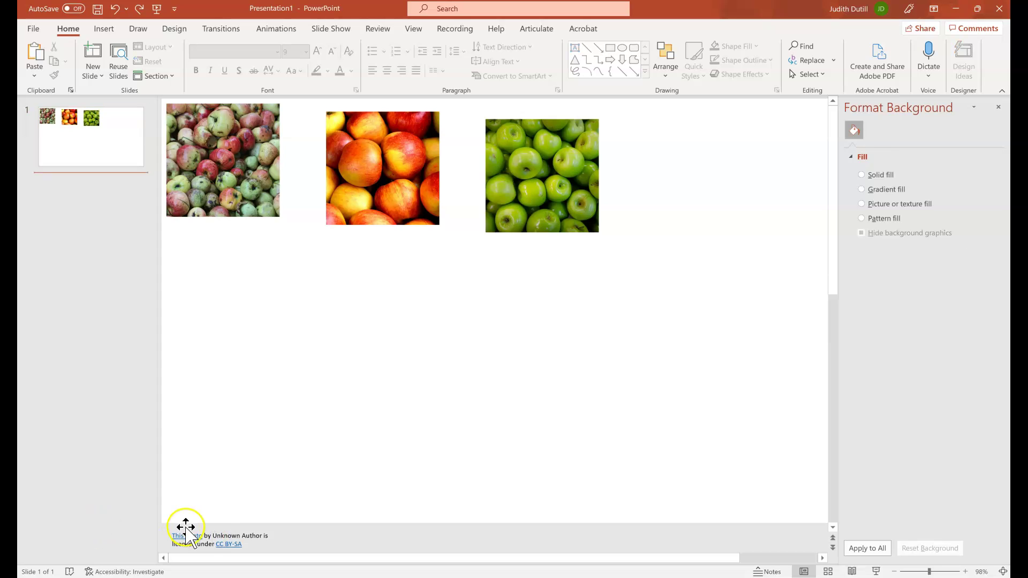
{"action": "left_click", "coordinate": [210, 536]}
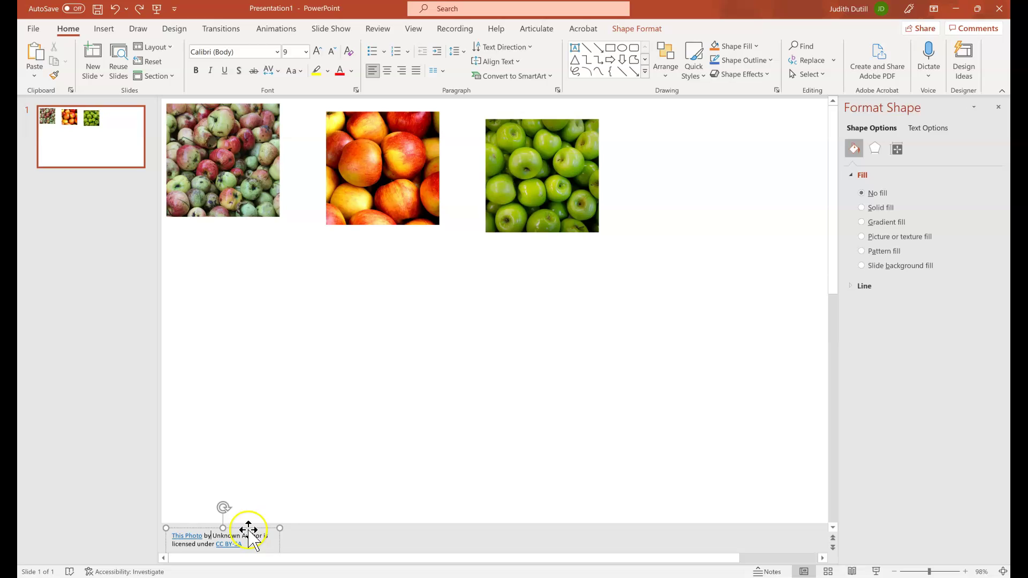
{"action": "left_click_drag", "start_coordinate": [249, 530], "coordinate": [249, 481]}
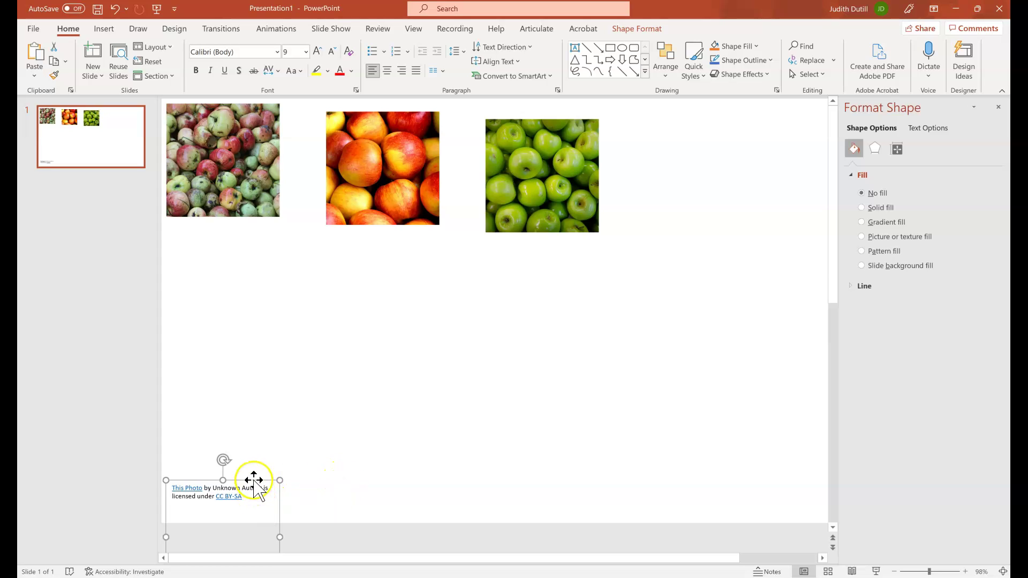
{"action": "key", "text": "Delete"}
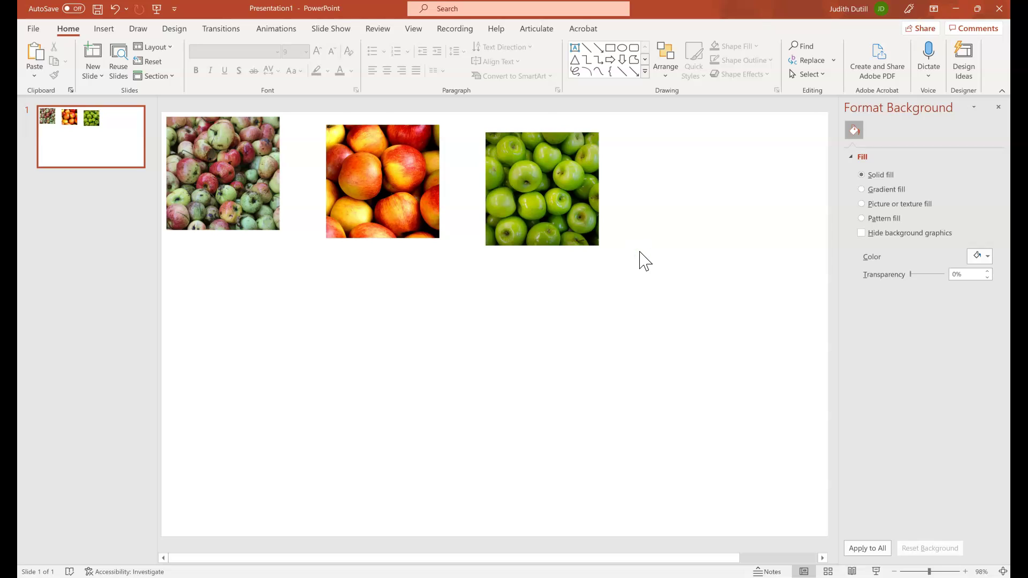
Step: Select all three apple pictures and align their top edges
{"action": "key", "text": "ctrl+a"}
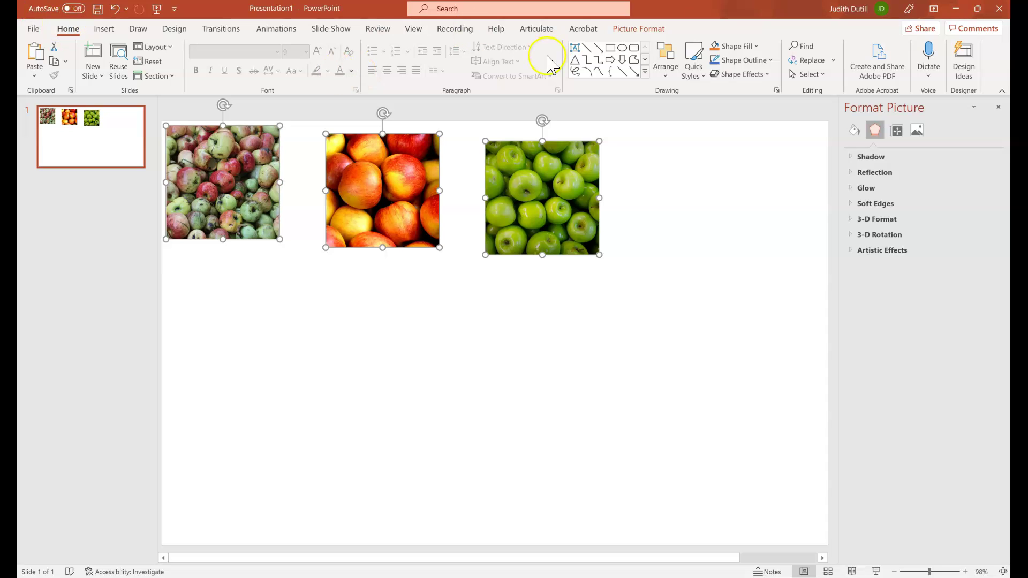
{"action": "left_click", "coordinate": [664, 79]}
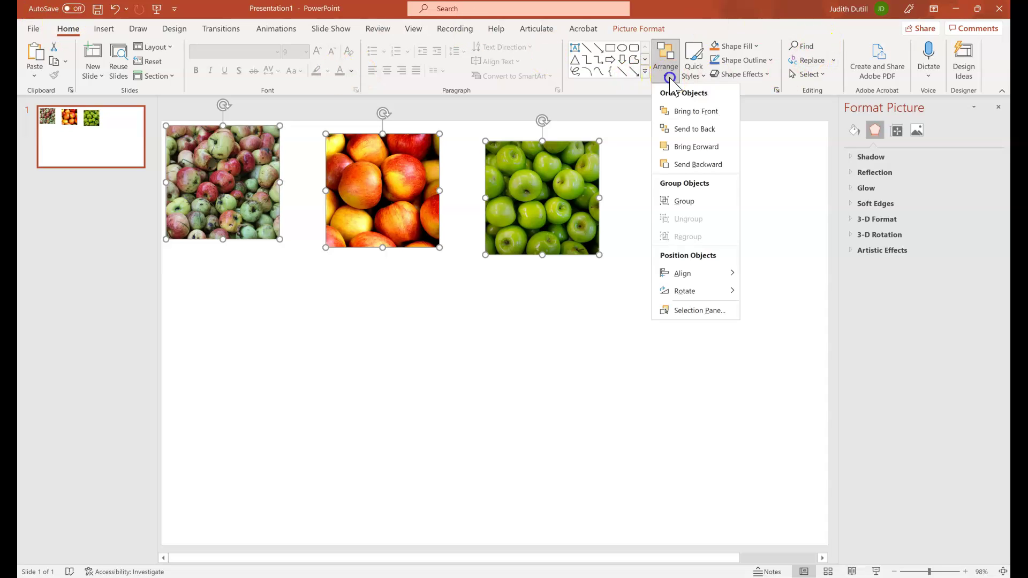
{"action": "mouse_move", "coordinate": [724, 274]}
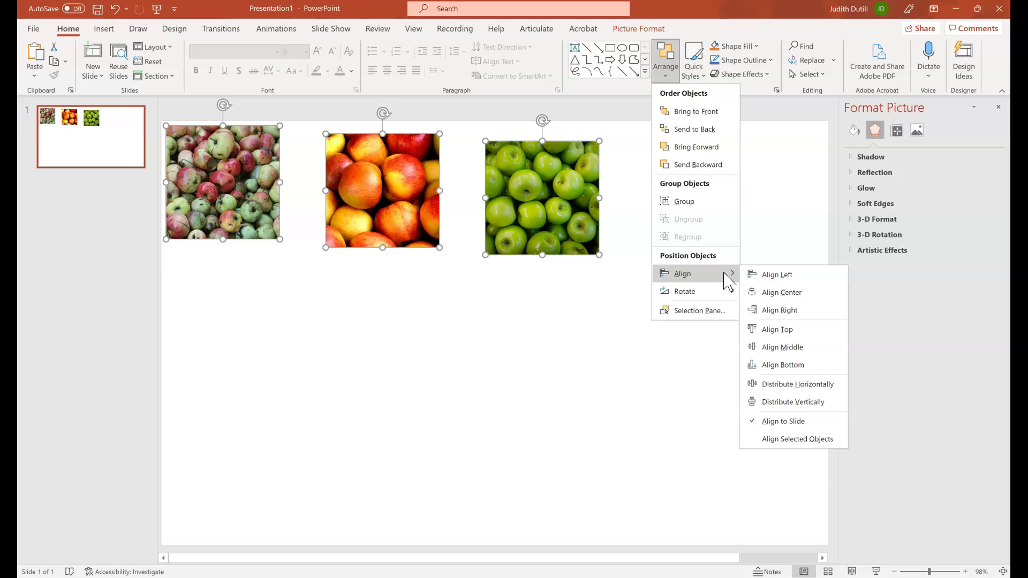
{"action": "left_click", "coordinate": [791, 332]}
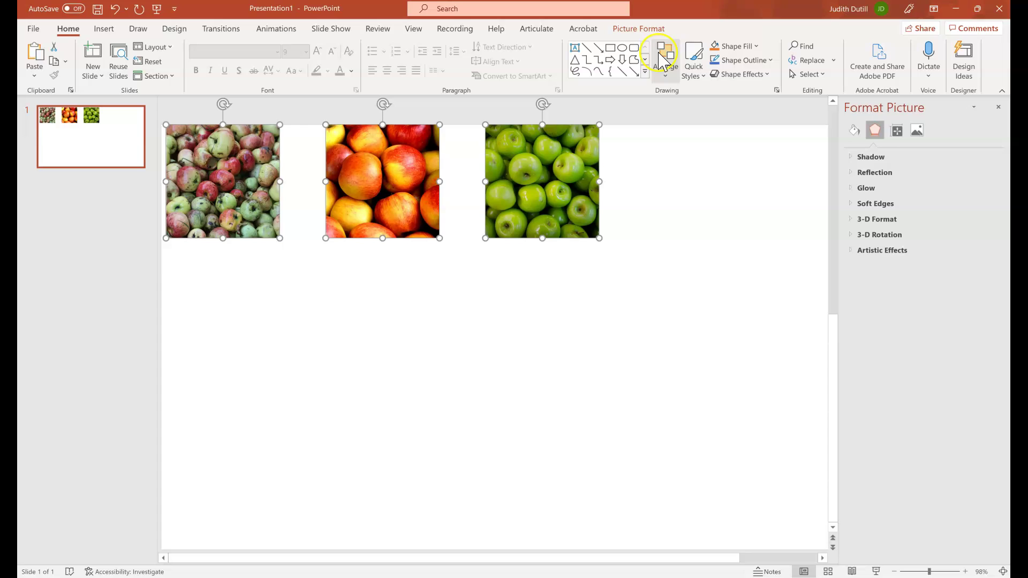
Step: Distribute the three pictures horizontally across the slide
{"action": "left_click", "coordinate": [665, 69]}
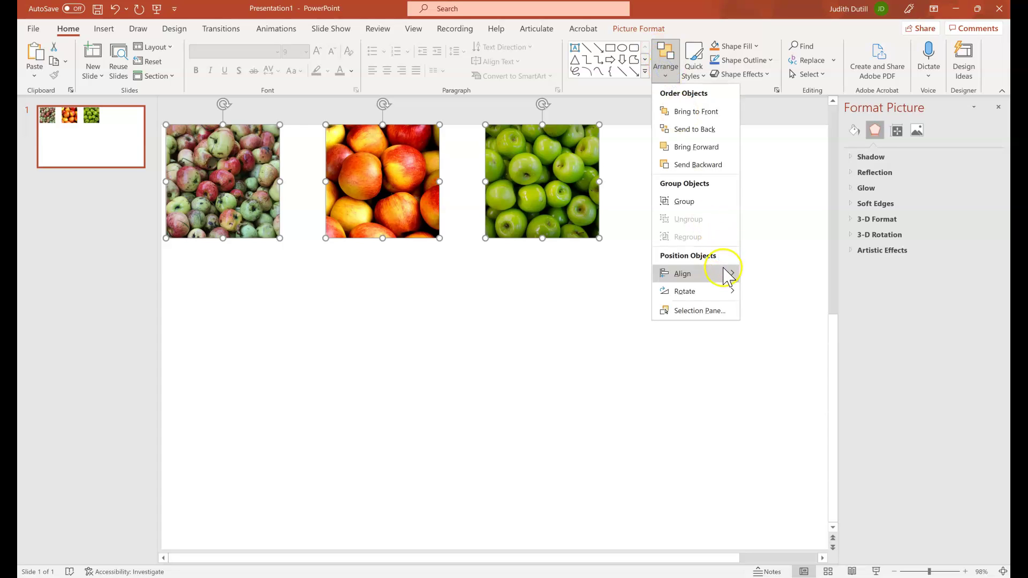
{"action": "mouse_move", "coordinate": [725, 273]}
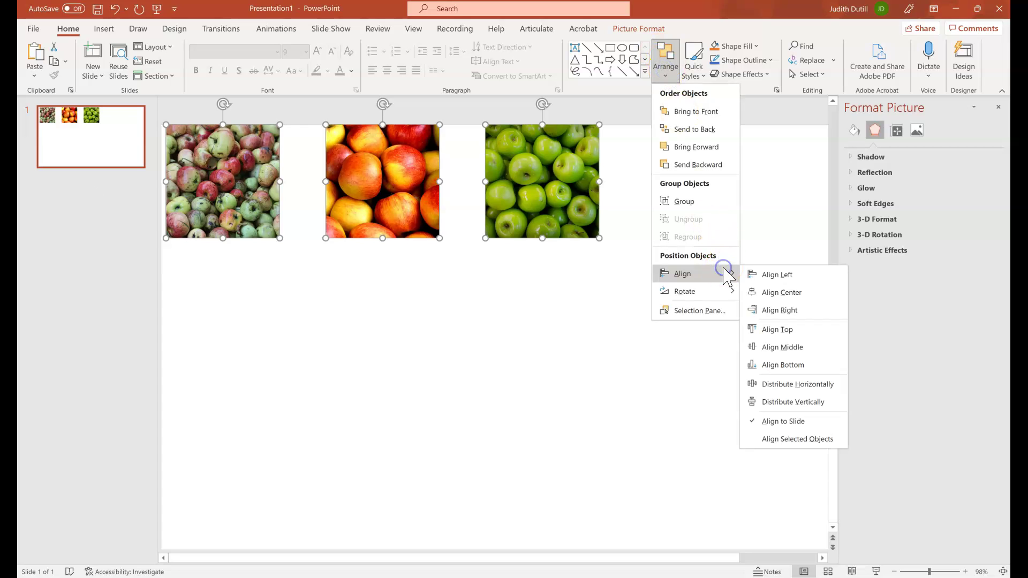
{"action": "left_click", "coordinate": [791, 388]}
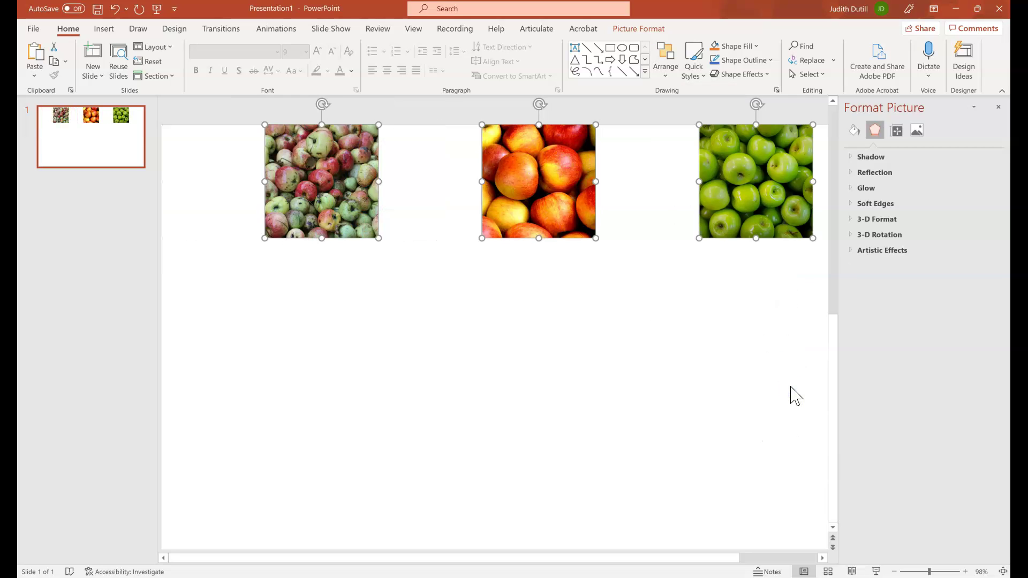
Step: Nudge the selected apple pictures down slightly
{"action": "left_click", "coordinate": [698, 558]}
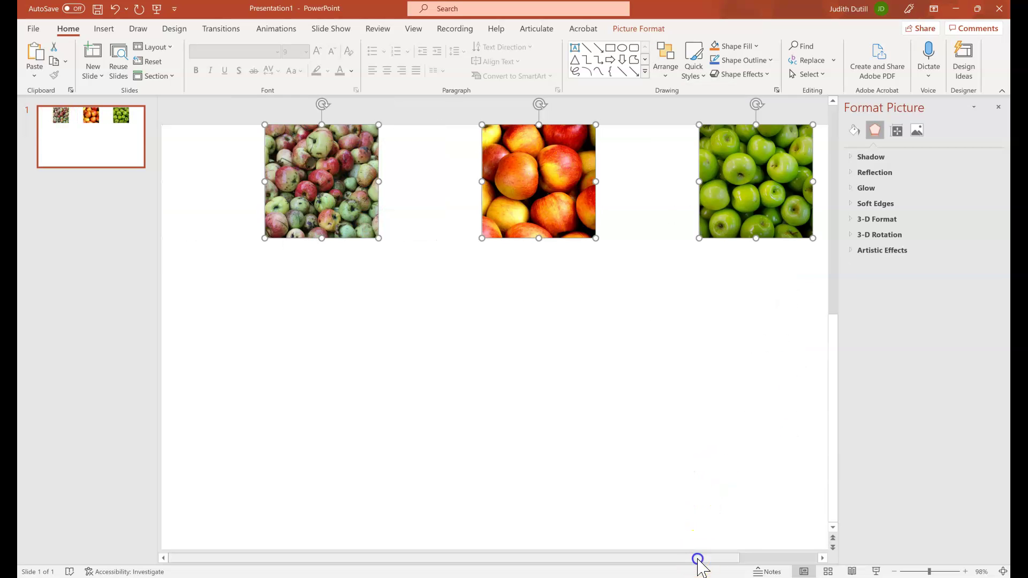
{"action": "left_click_drag", "start_coordinate": [698, 558], "coordinate": [717, 569]}
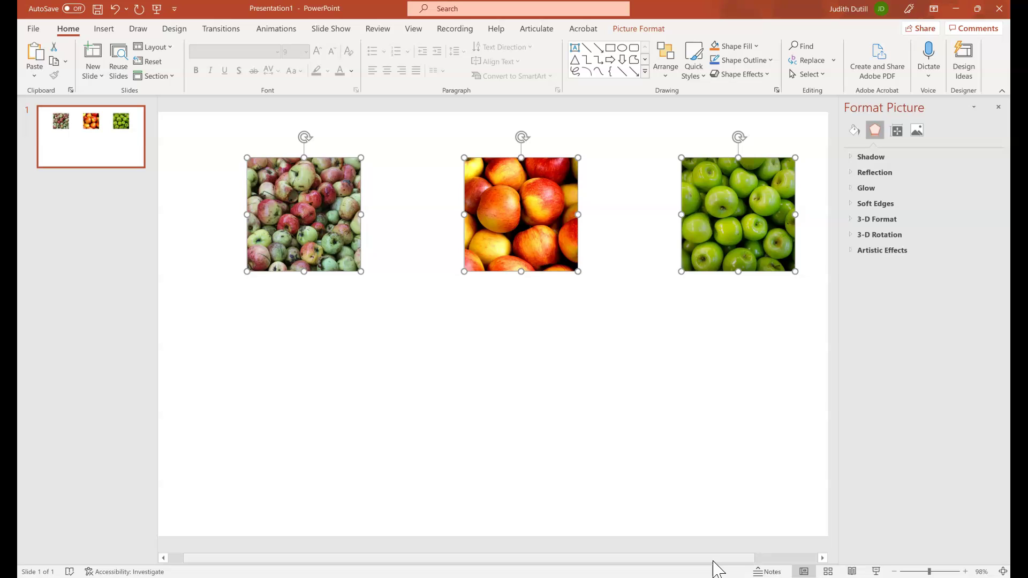
{"action": "key", "text": "Down"}
{"action": "key", "text": "Down"}
{"action": "key", "text": "Down"}
{"action": "key", "text": "Down"}
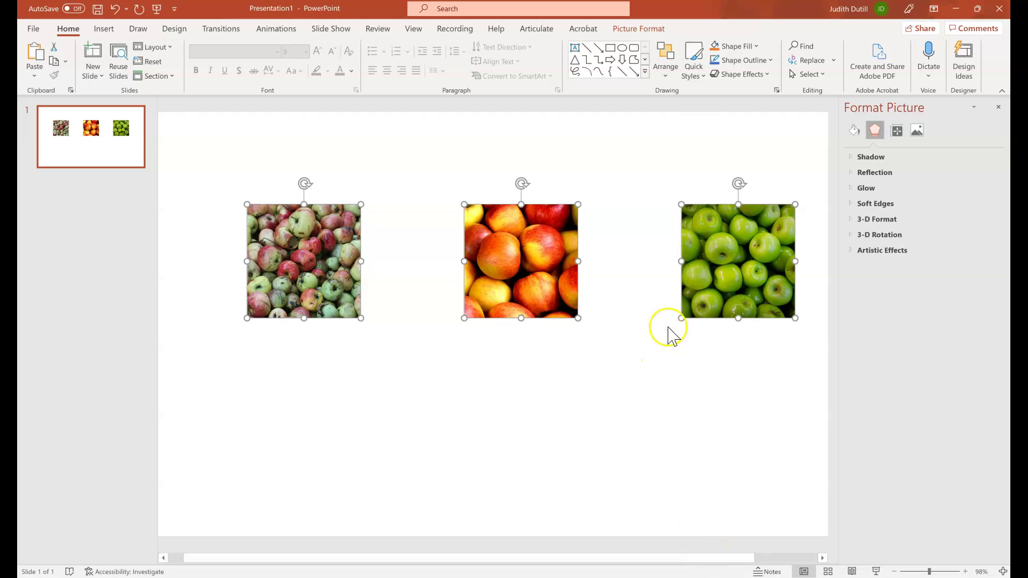
Step: Align the row of pictures to the slide's middle, adjust it up a little, and deselect
{"action": "left_click", "coordinate": [666, 72]}
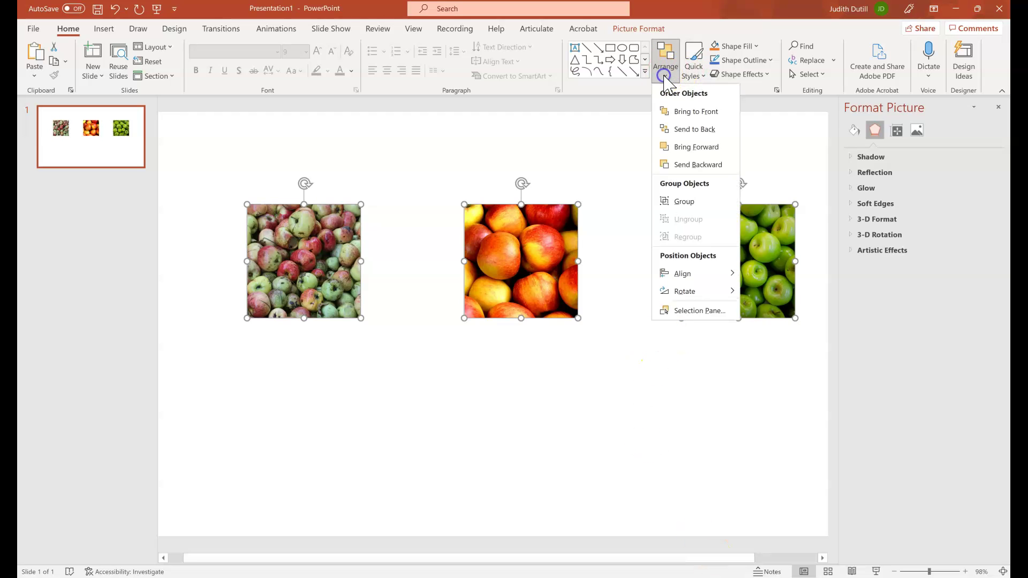
{"action": "left_click", "coordinate": [686, 279]}
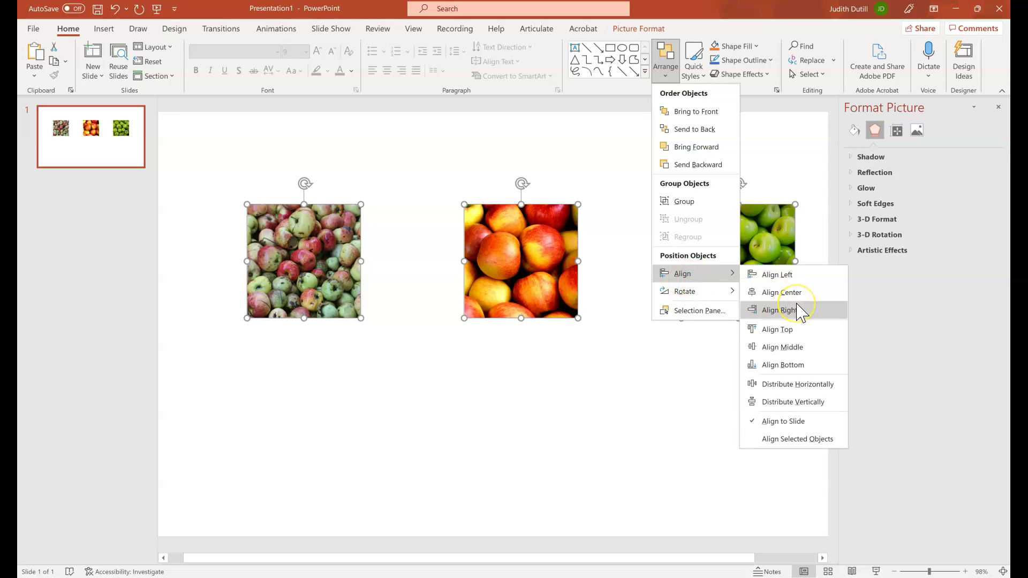
{"action": "left_click", "coordinate": [796, 348]}
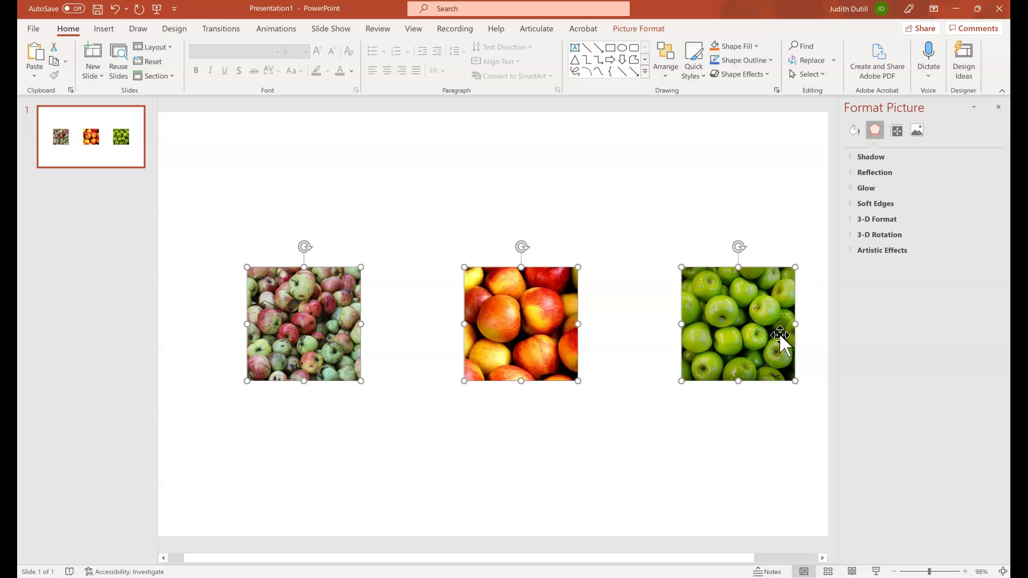
{"action": "key", "text": "Escape"}
{"action": "left_click_drag", "start_coordinate": [780, 335], "coordinate": [778, 295]}
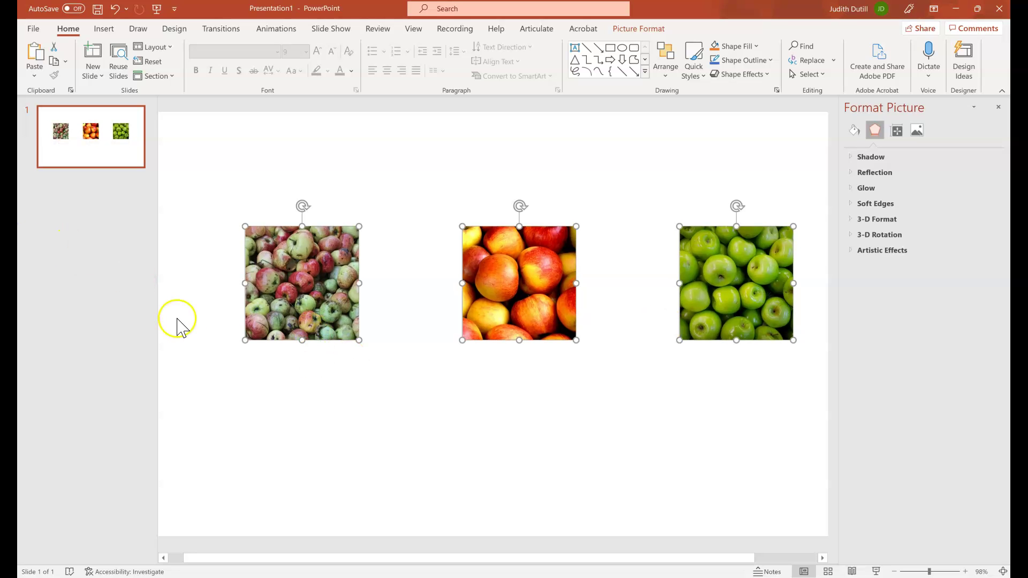
{"action": "left_click", "coordinate": [300, 416]}
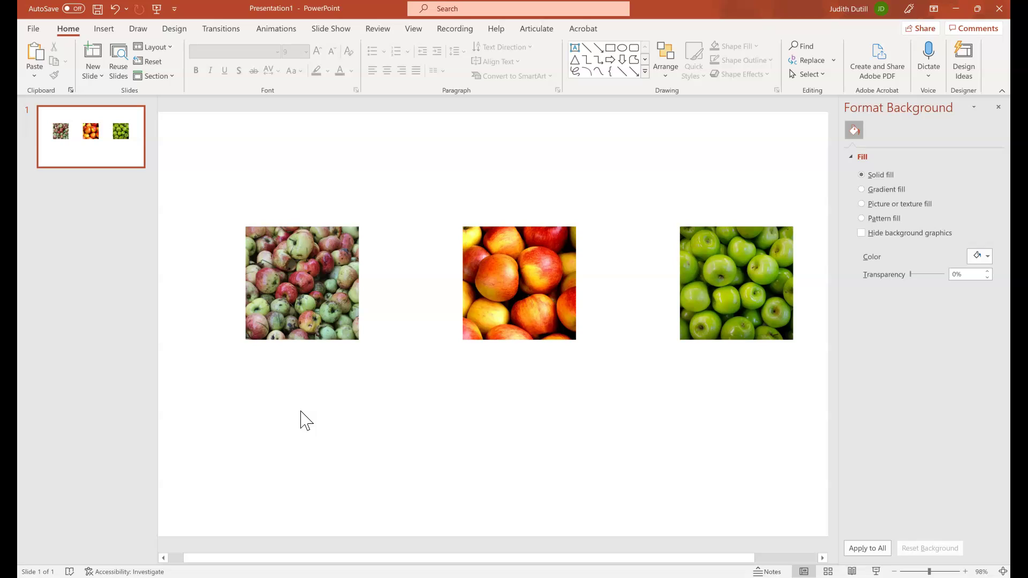